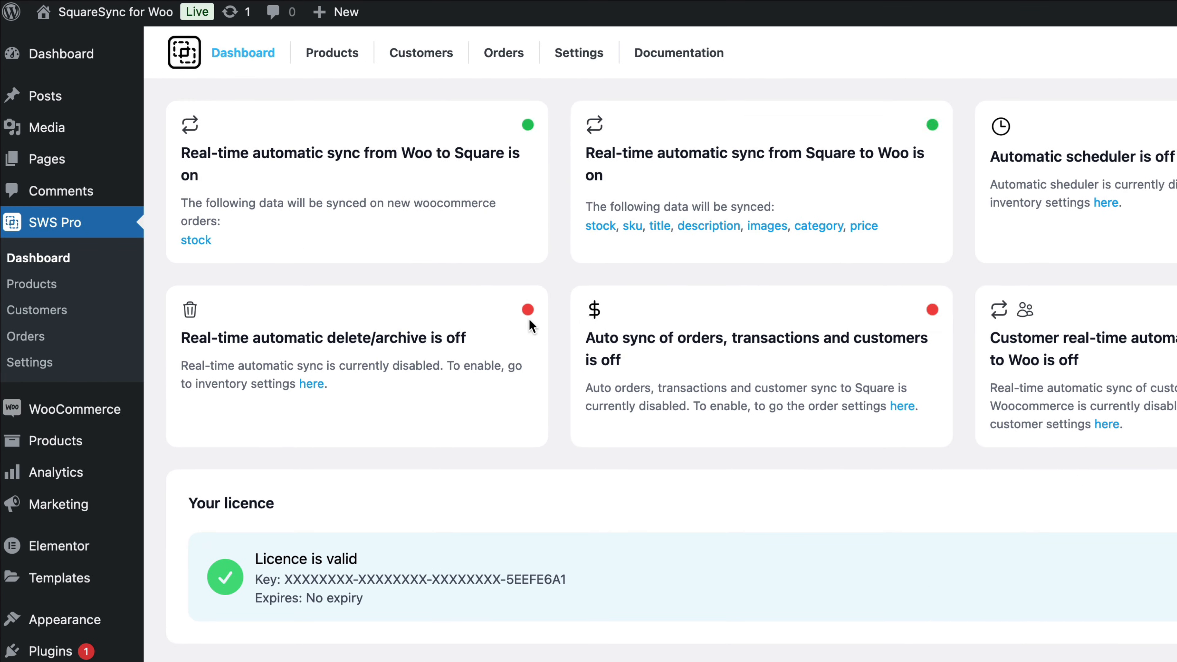
Step: Open the sync plugin's products page, and in the Square item library rename the Yoga Mat 3 item as Yoga Mat 4
click(222, 37)
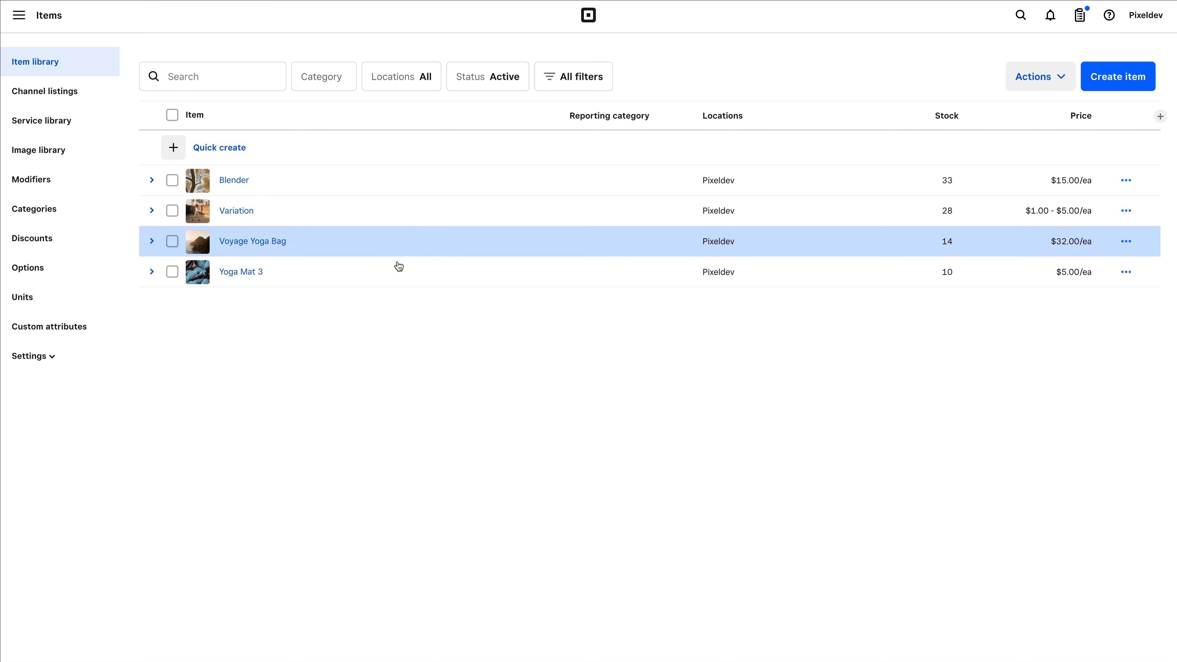
click(240, 272)
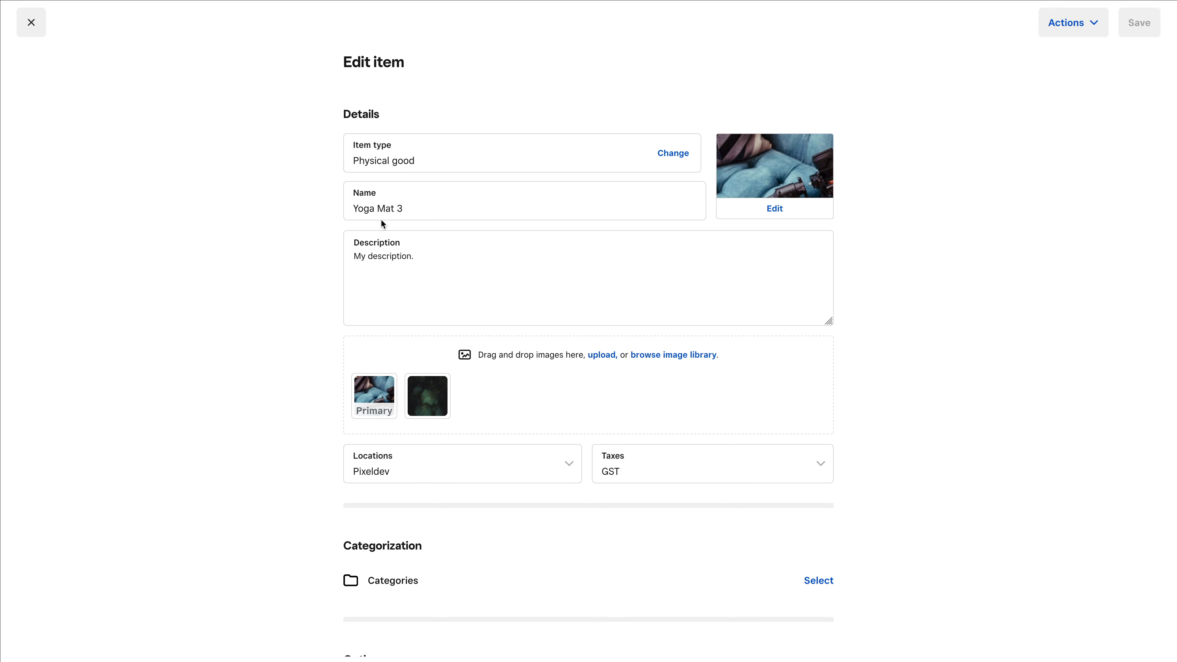
click(413, 209)
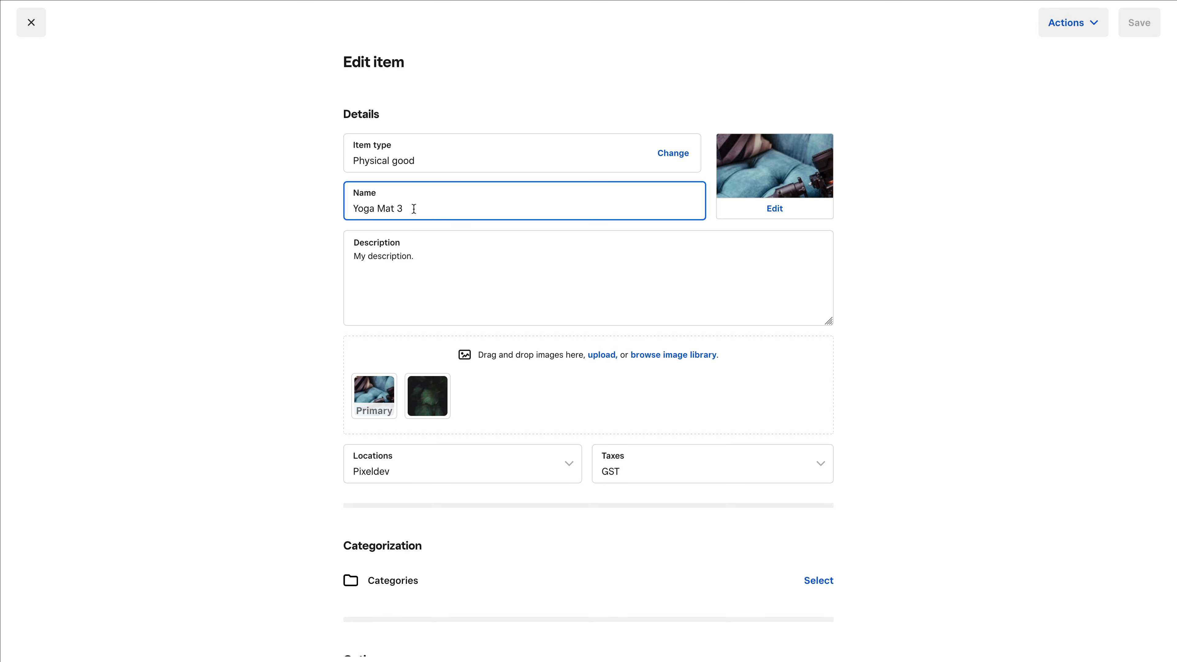
key(BackSpace)
text(4)
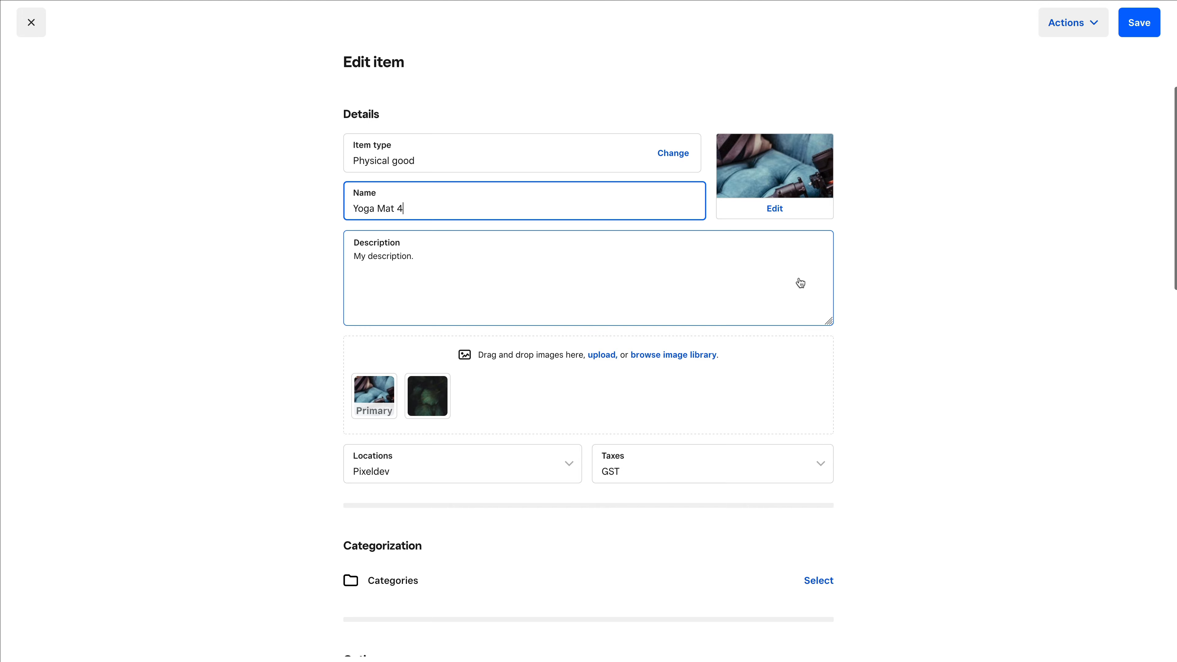
Step: Set the item's stock on hand to 5 with an Inventory re-count action, and save the item
scroll(895, 367, down, 10)
scroll(894, 365, down, 2)
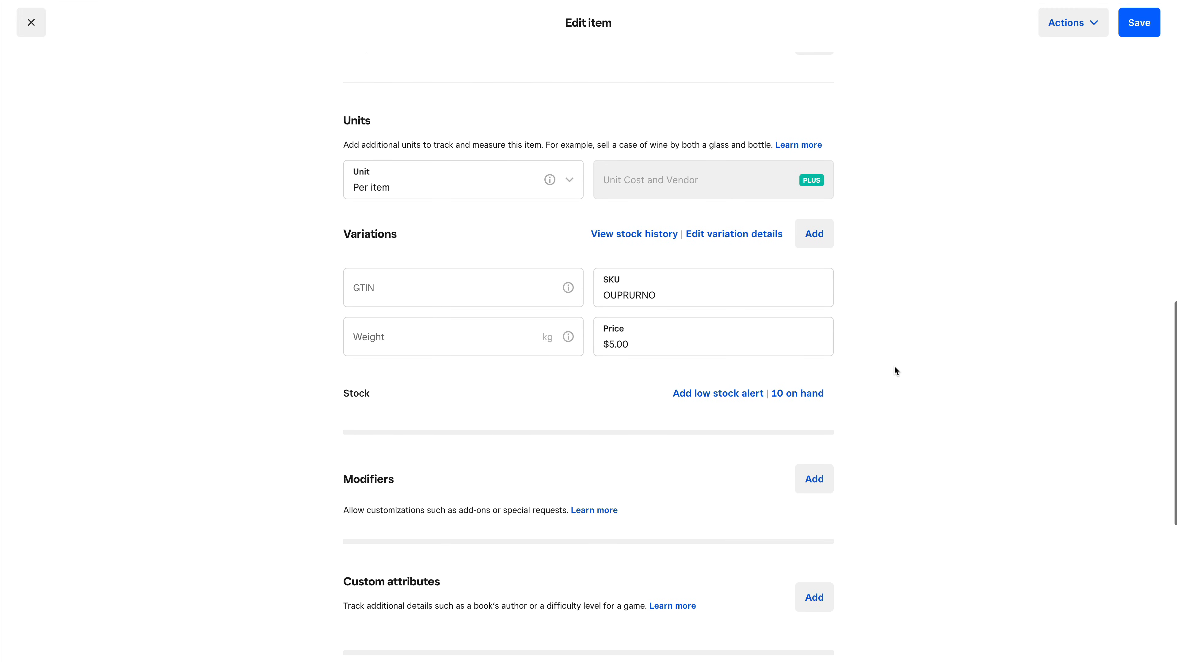
click(804, 348)
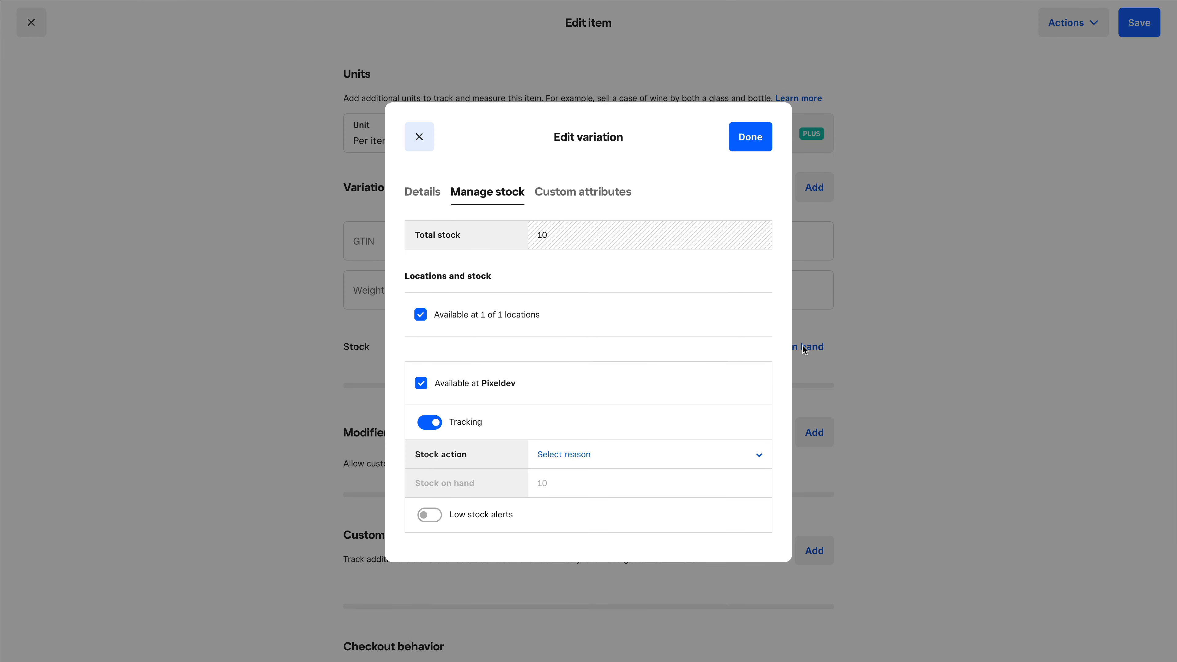
click(595, 457)
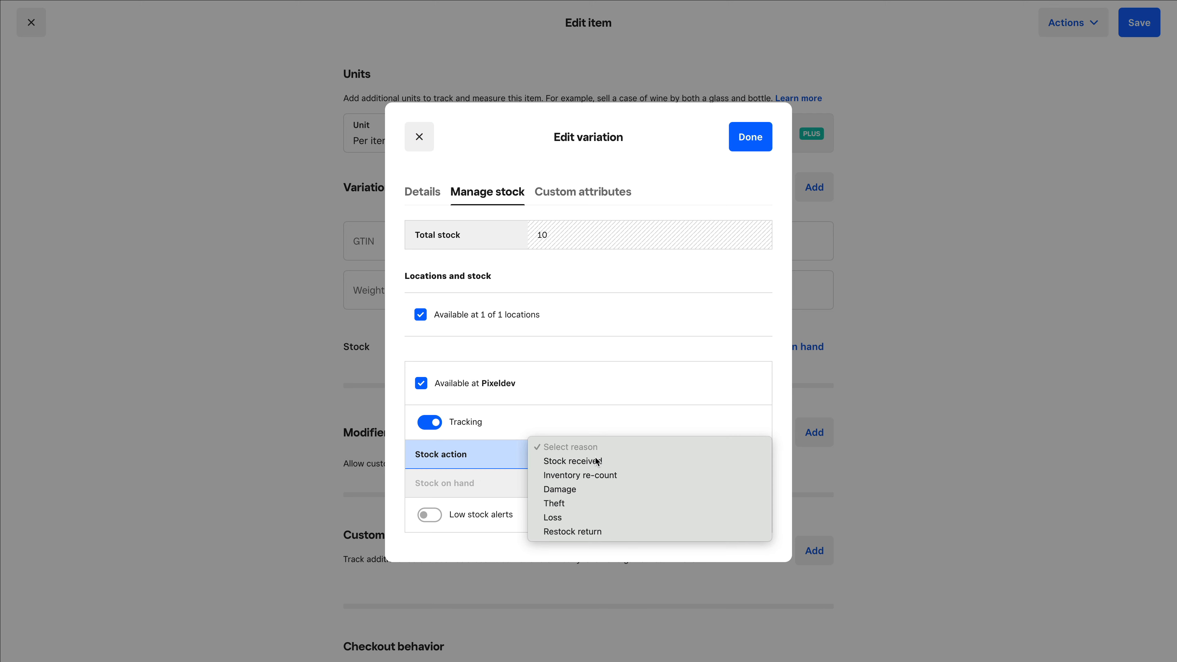
click(629, 472)
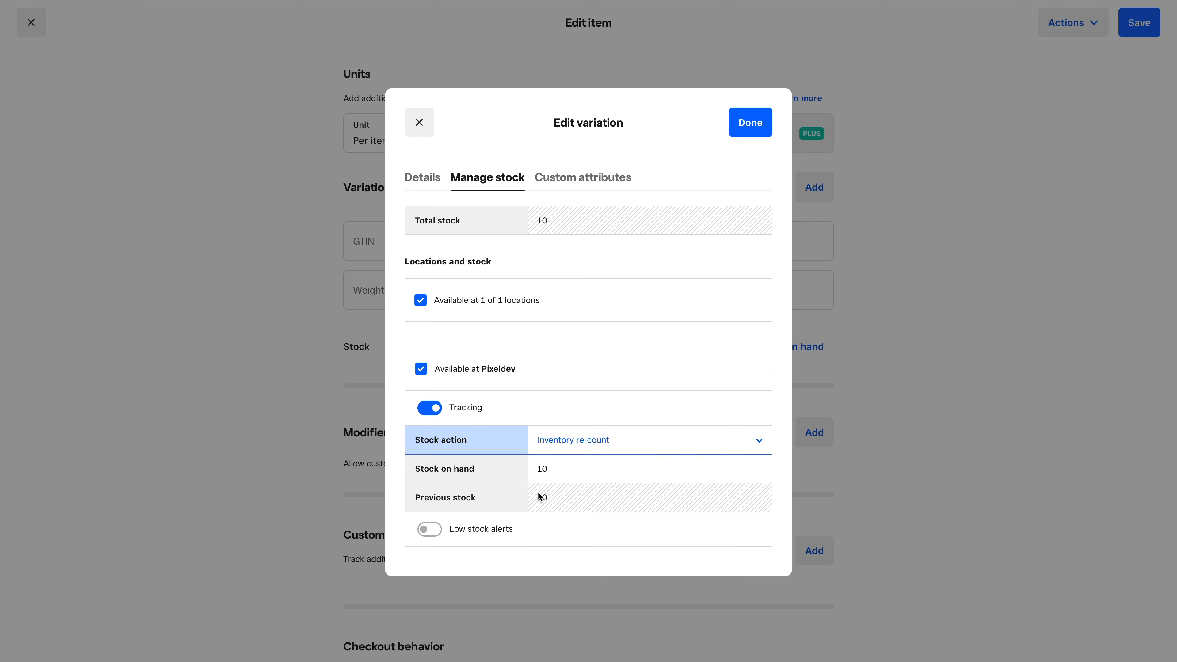
click(554, 468)
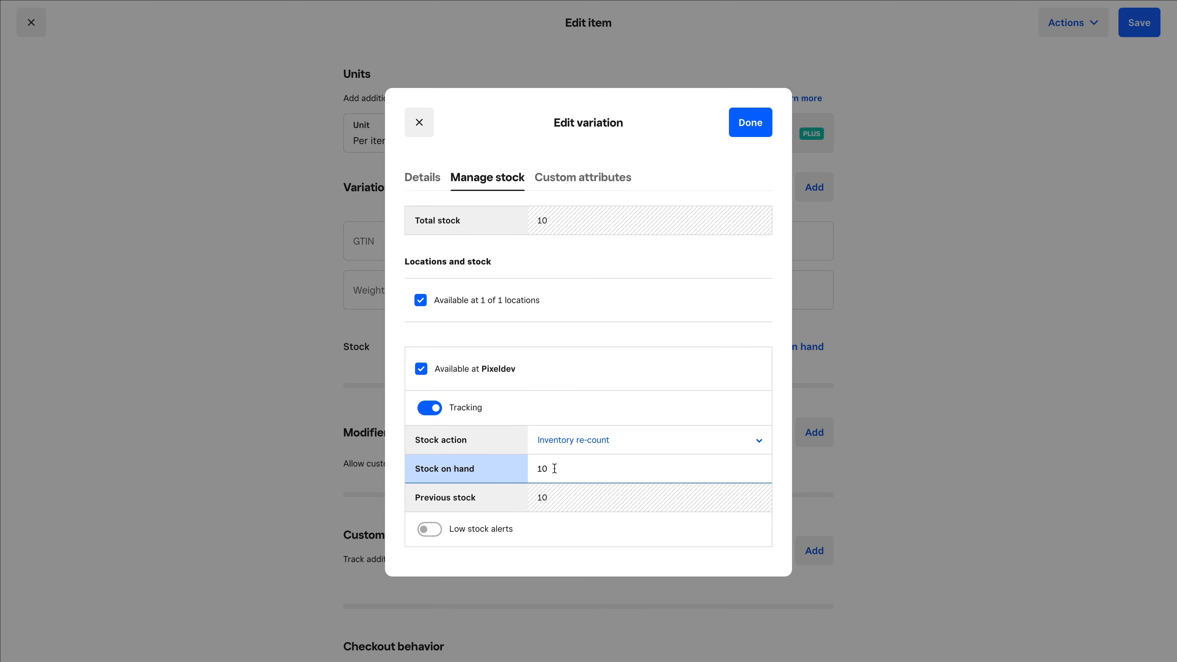
key(BackSpace)
key(BackSpace)
text(5)
click(750, 123)
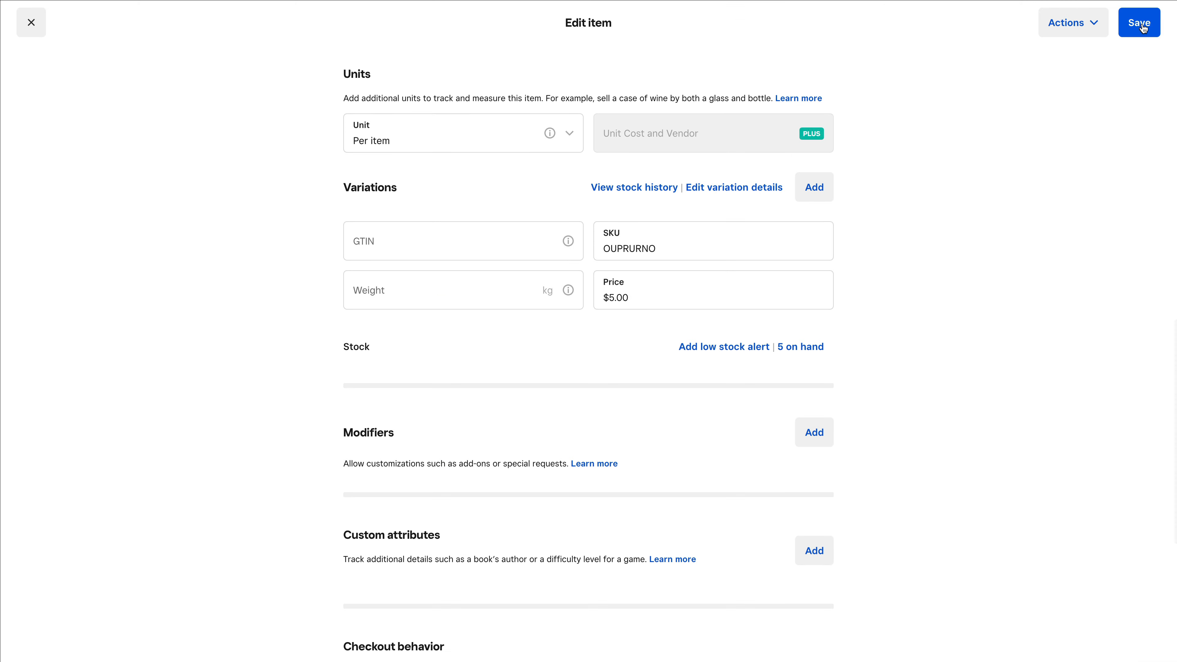
click(1140, 33)
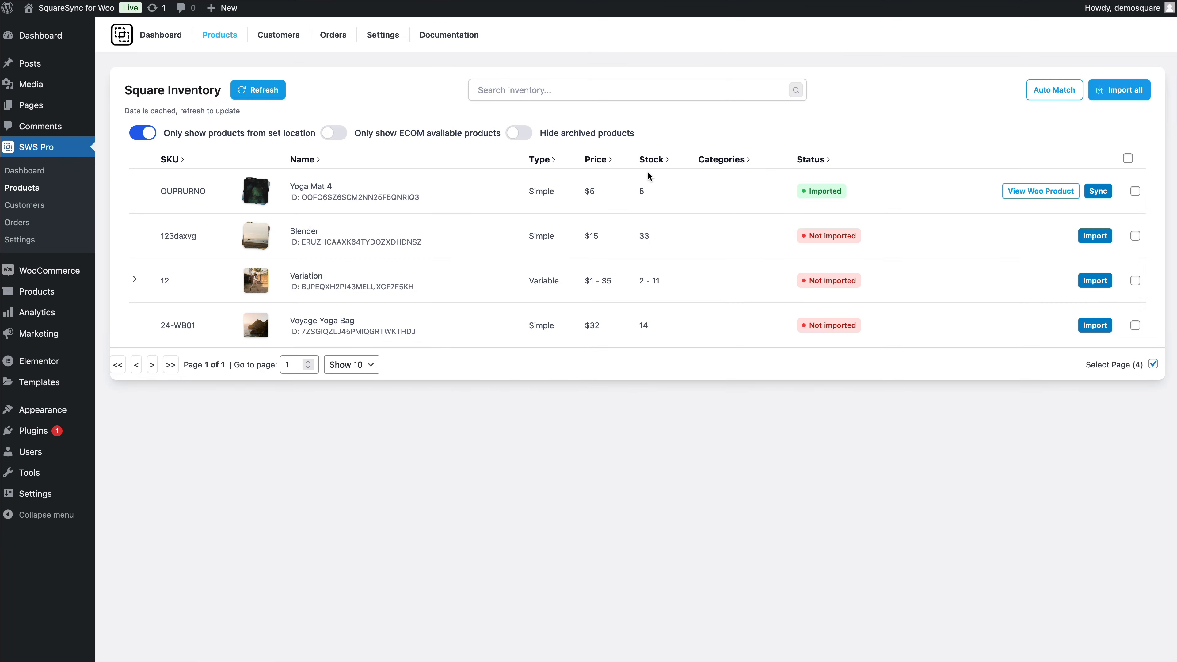
Step: Refresh the Square inventory in the WordPress sync plugin and open the list of all WooCommerce products
click(264, 93)
mouse_move(61, 274)
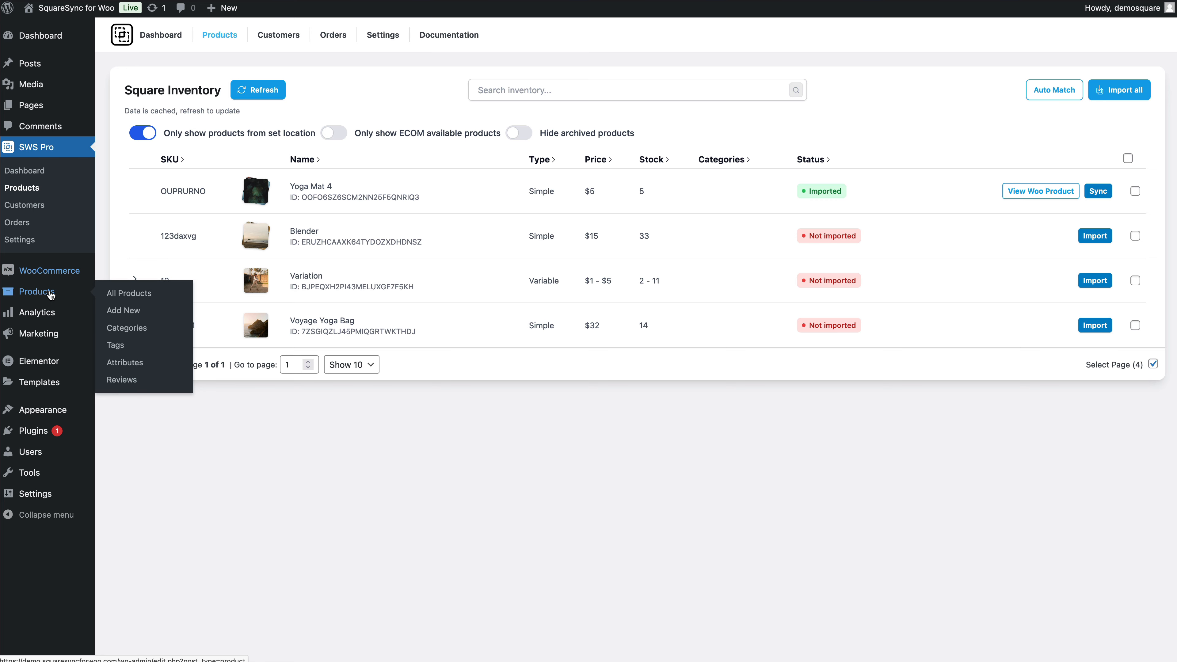
click(37, 291)
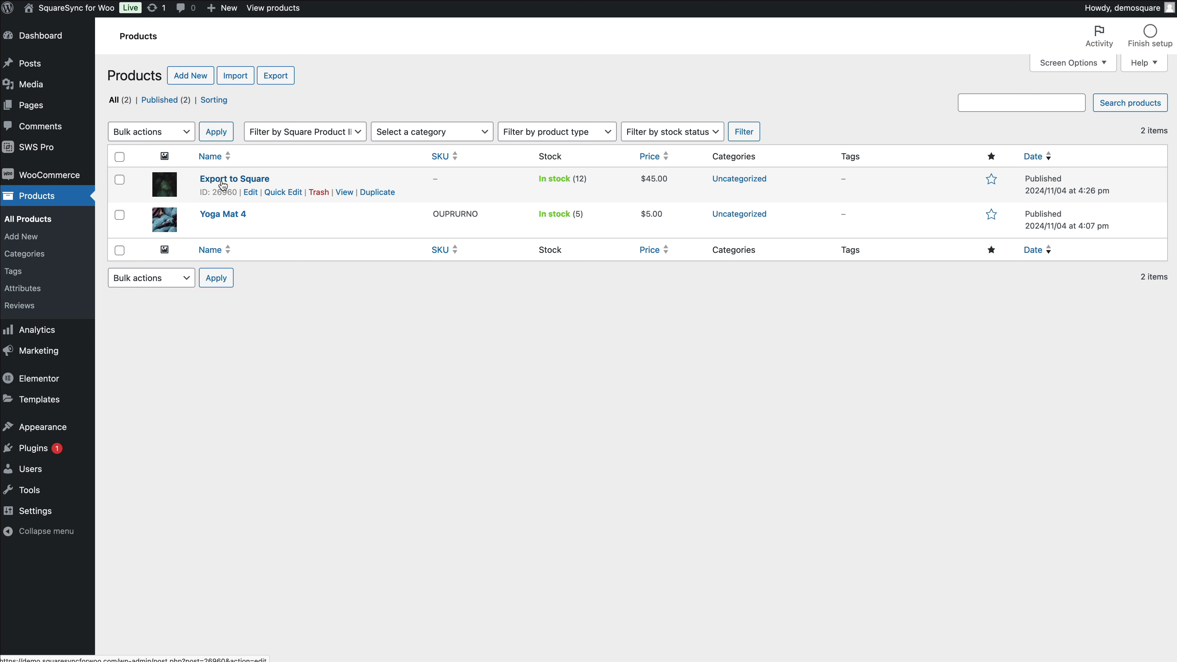
click(121, 158)
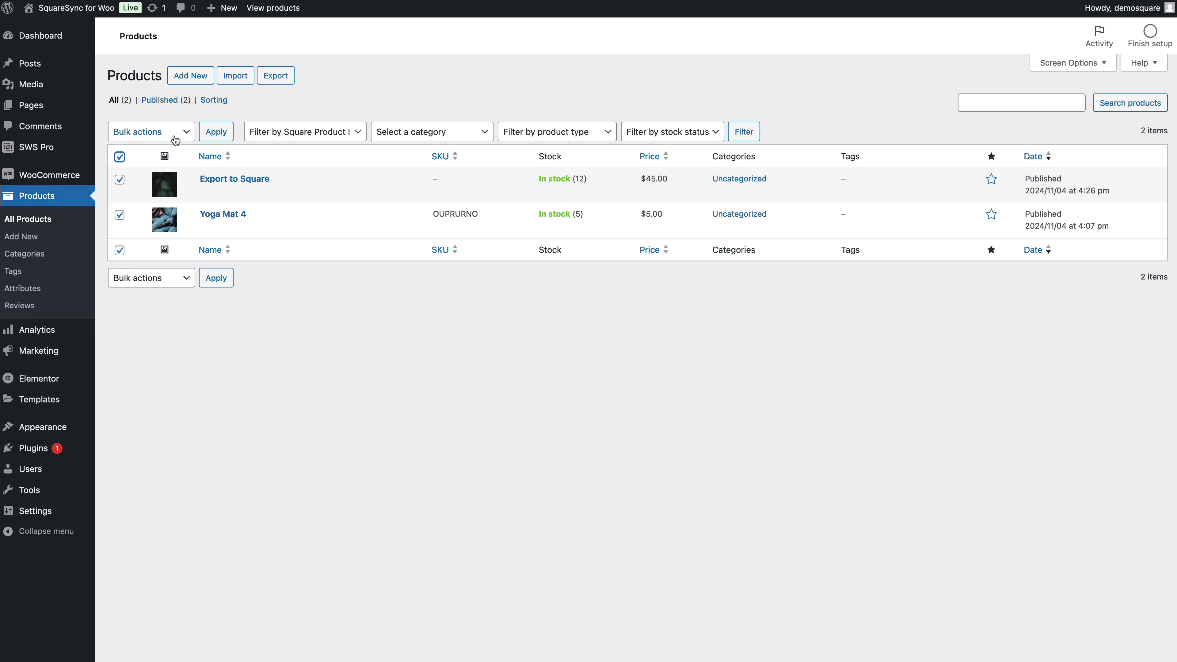
click(187, 133)
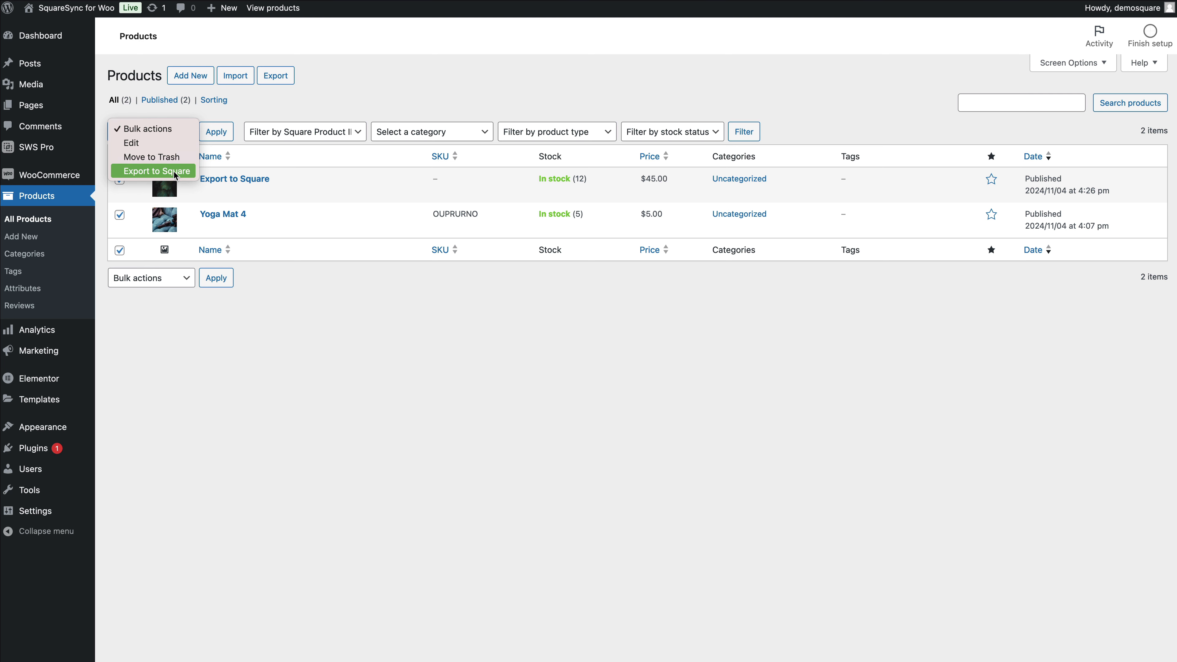
click(239, 361)
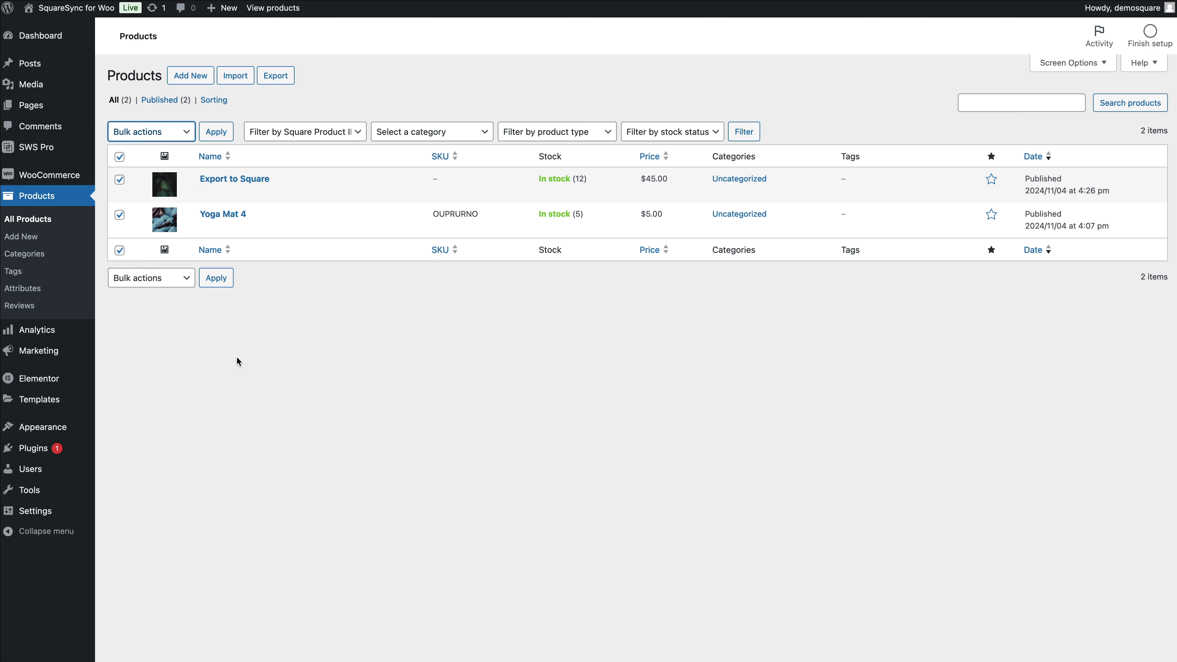
Step: Export the product named "Export to Square" from WooCommerce to Square, and check its entry in the Square item library
click(222, 181)
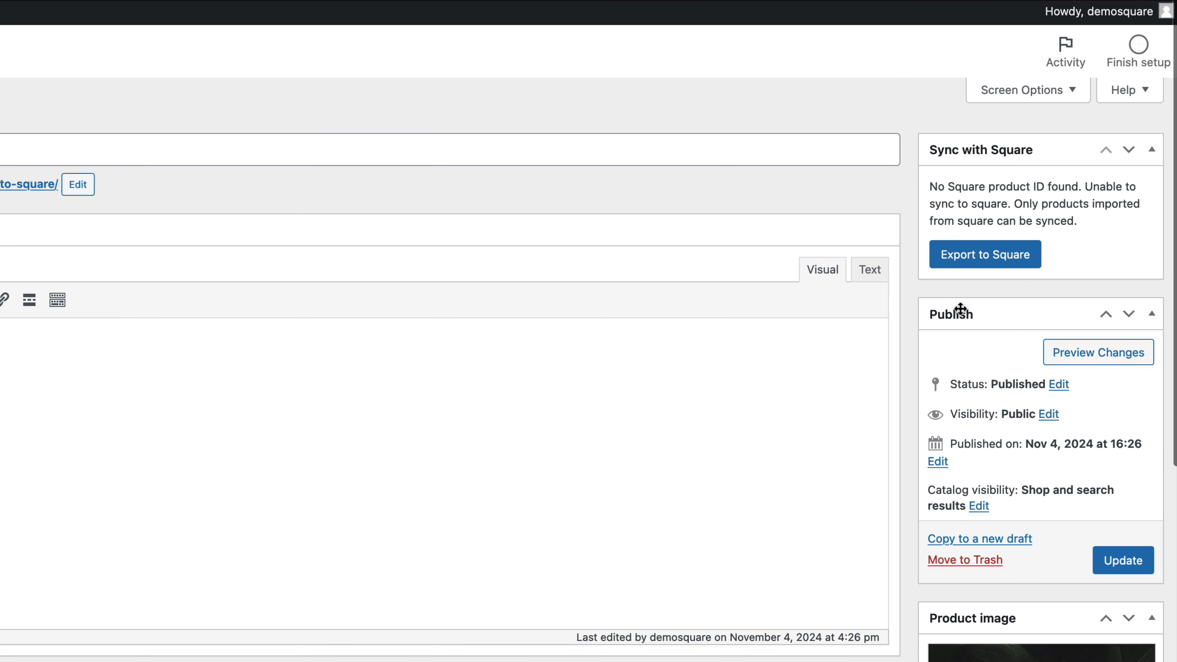
click(976, 267)
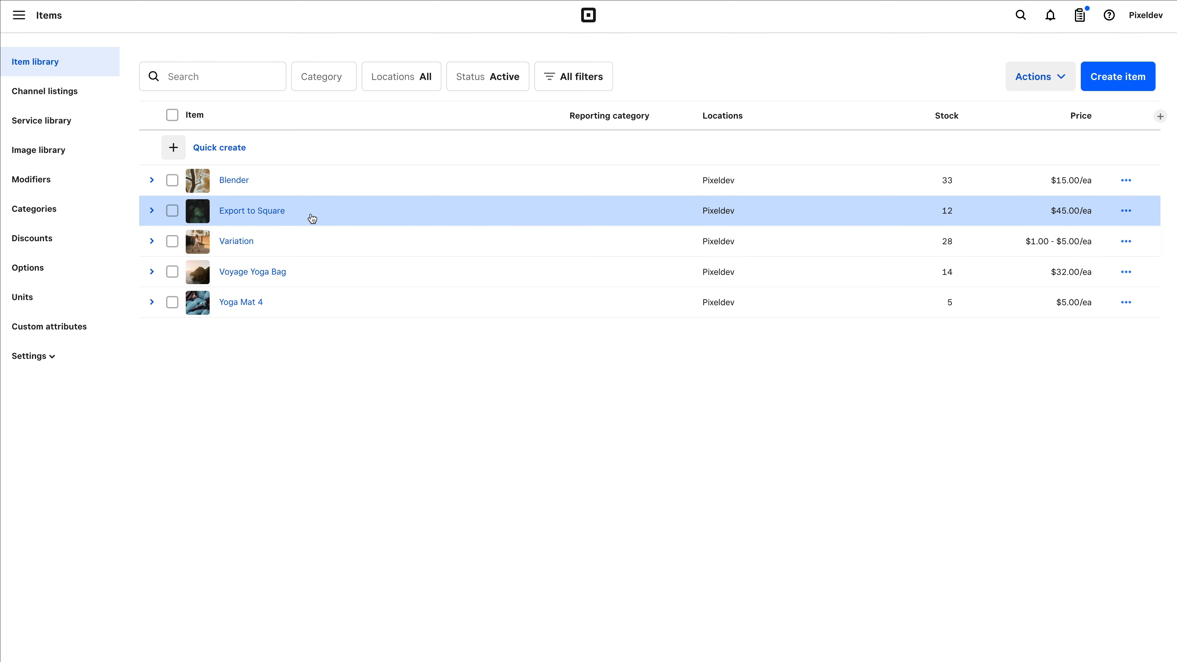
click(152, 211)
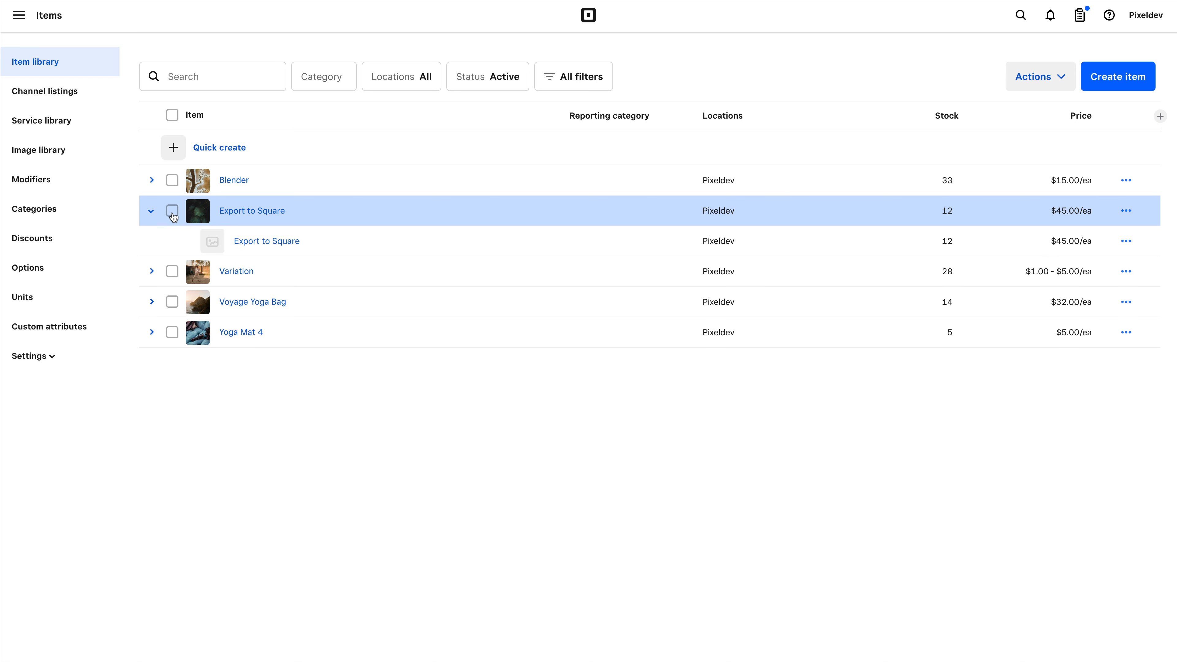
click(151, 211)
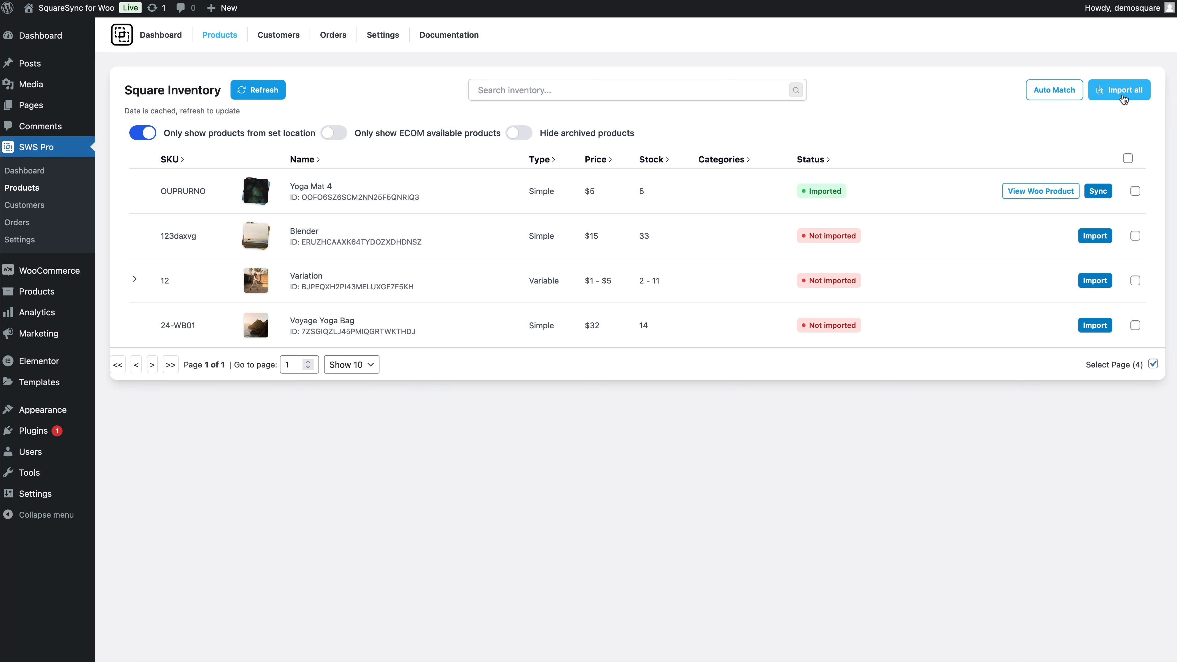
click(1134, 235)
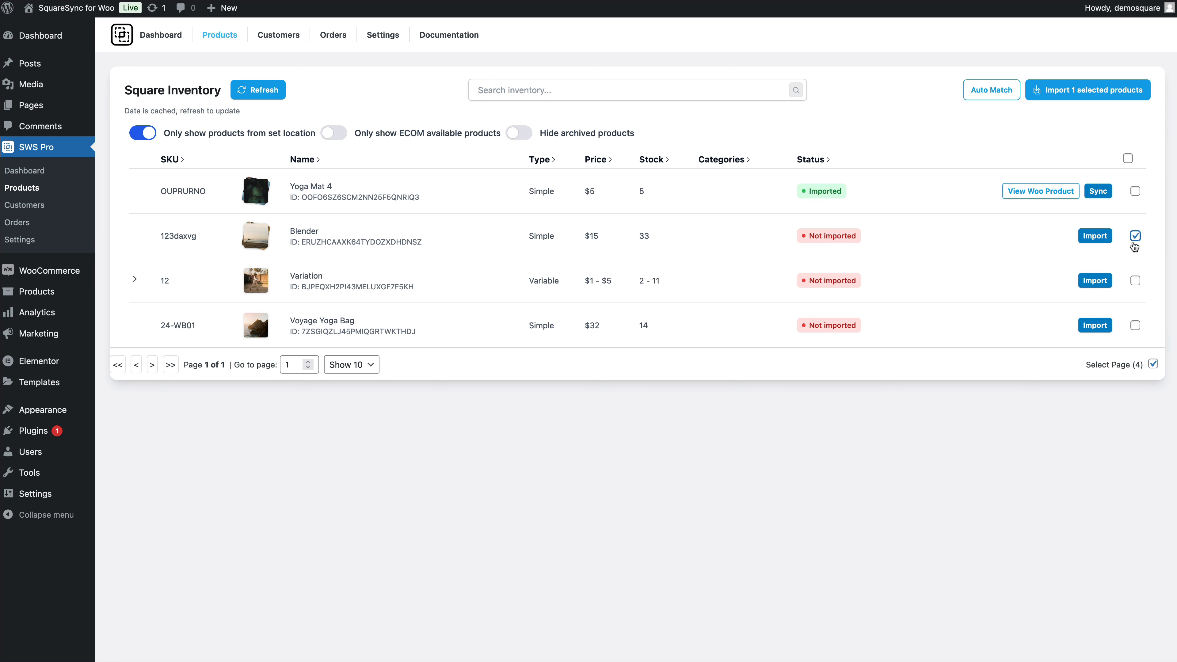
click(1135, 281)
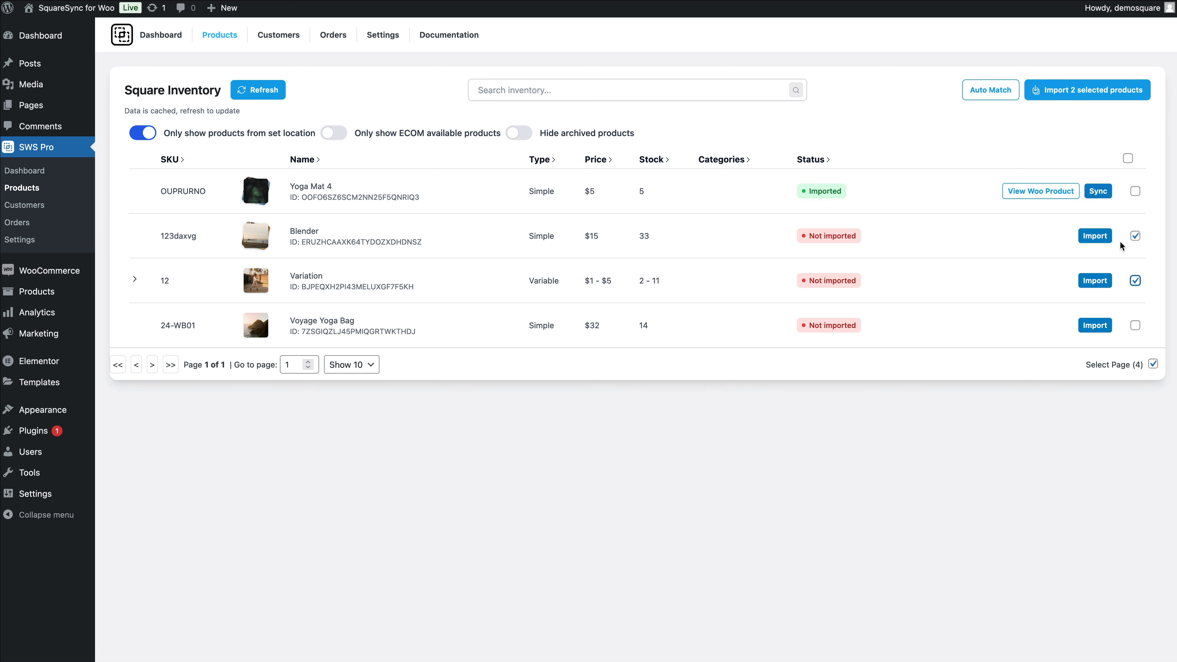
click(1135, 235)
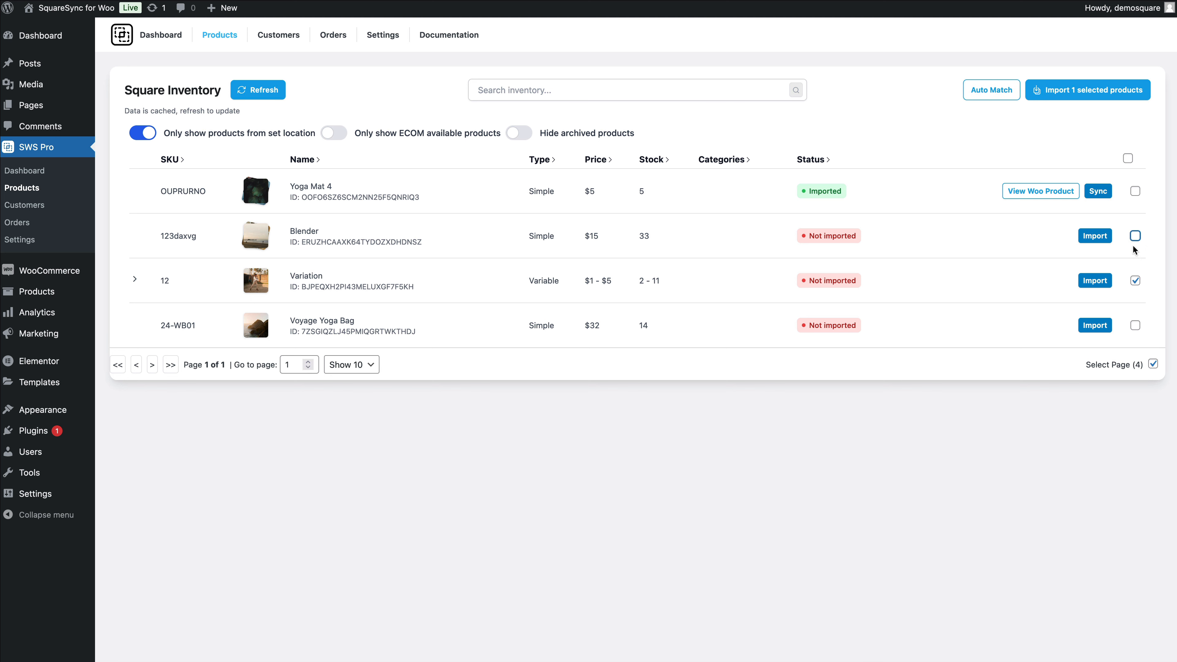
click(1135, 280)
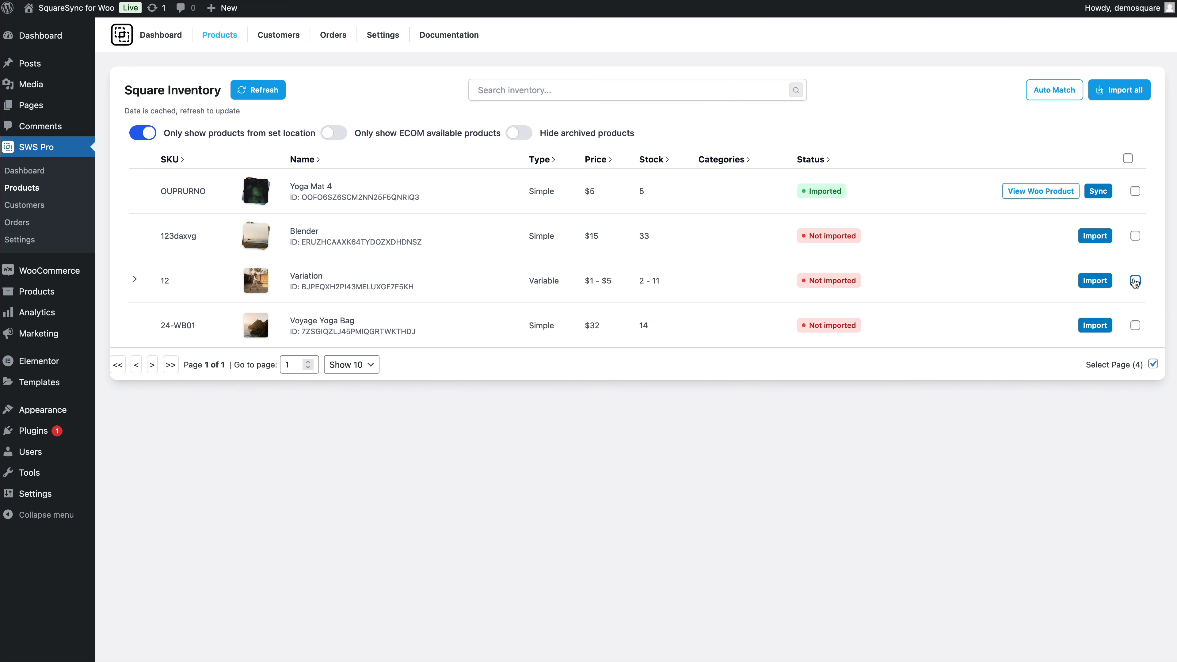
Step: Import the Blender product from Square with all data types included and a batch size of 15, and close the finished import
click(1094, 237)
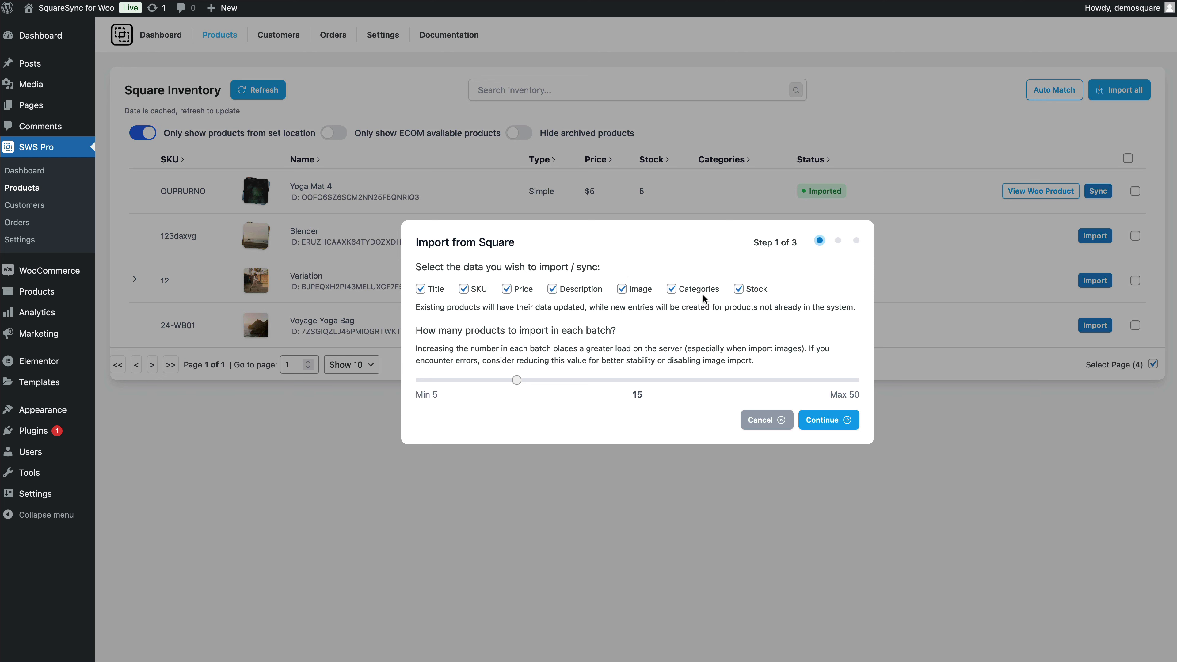
click(820, 420)
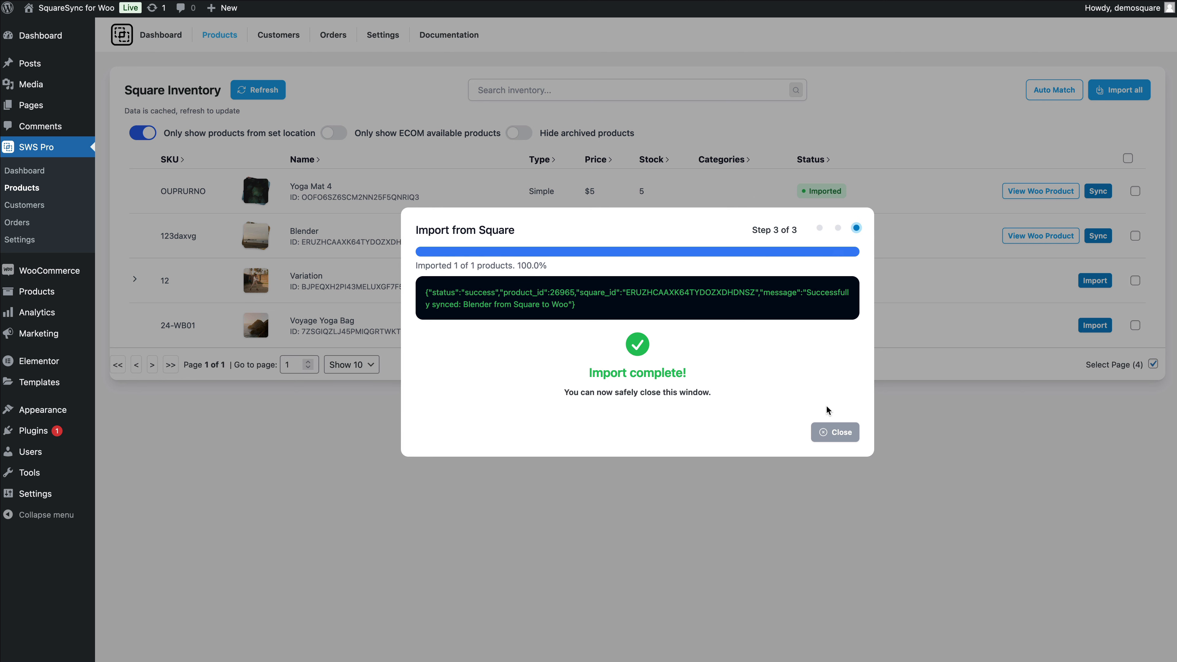
click(834, 434)
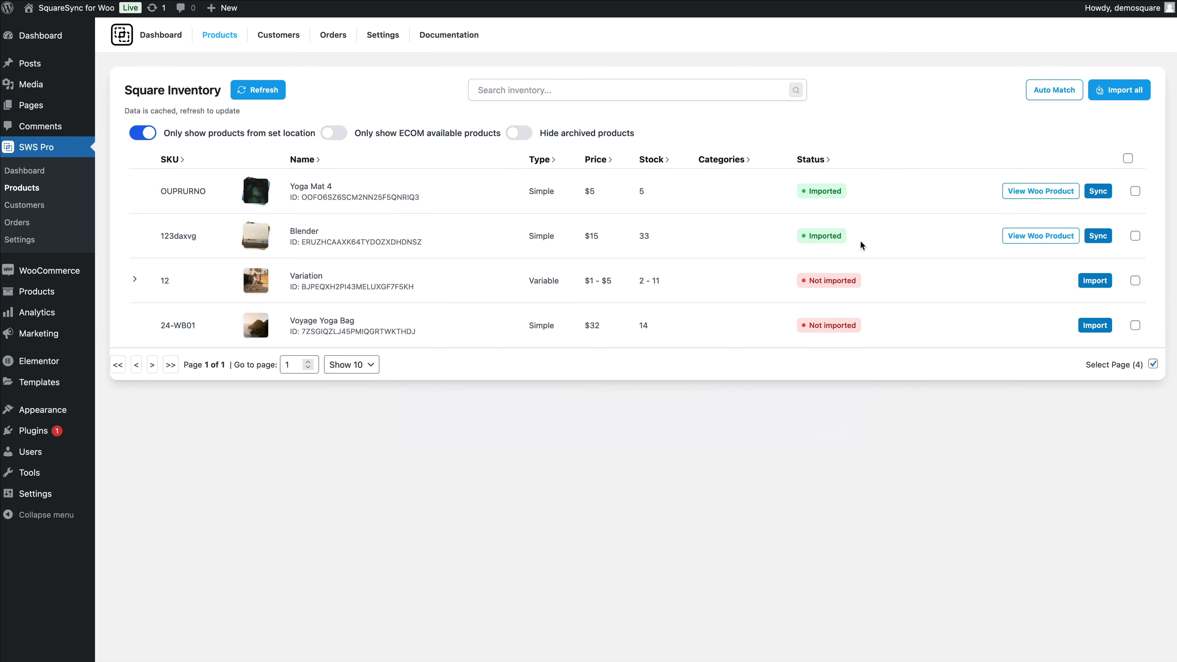
Step: Open the imported Blender product in WooCommerce and review its description, inventory, shipping and general price data
click(1036, 242)
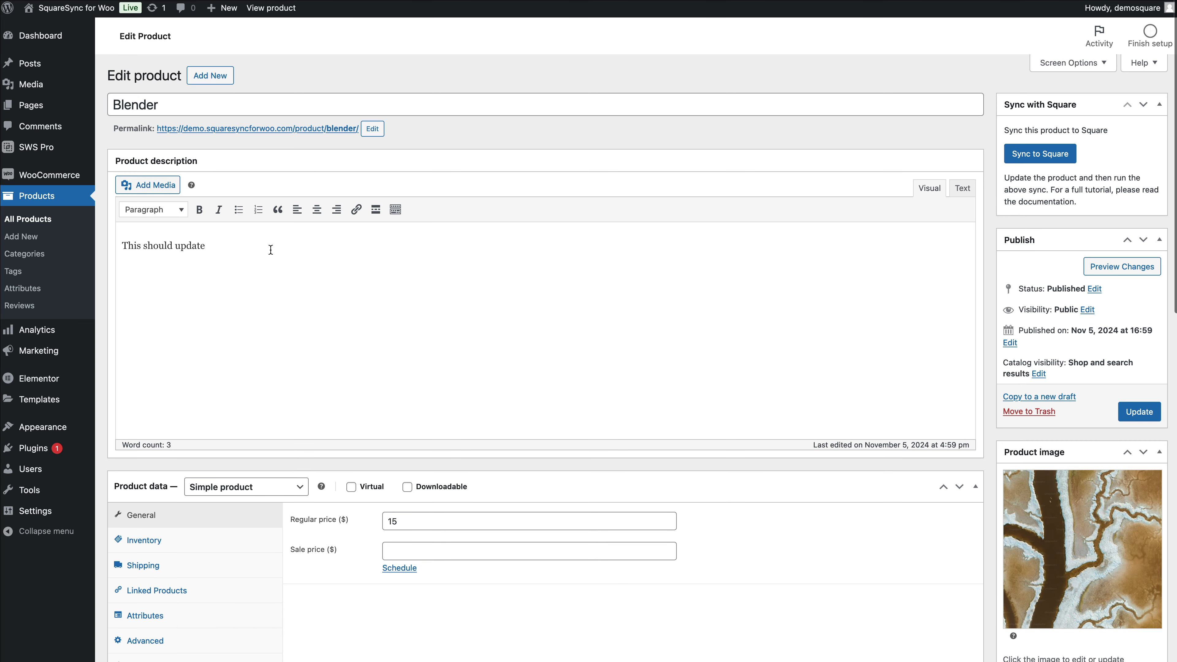
scroll(357, 303, down, 6)
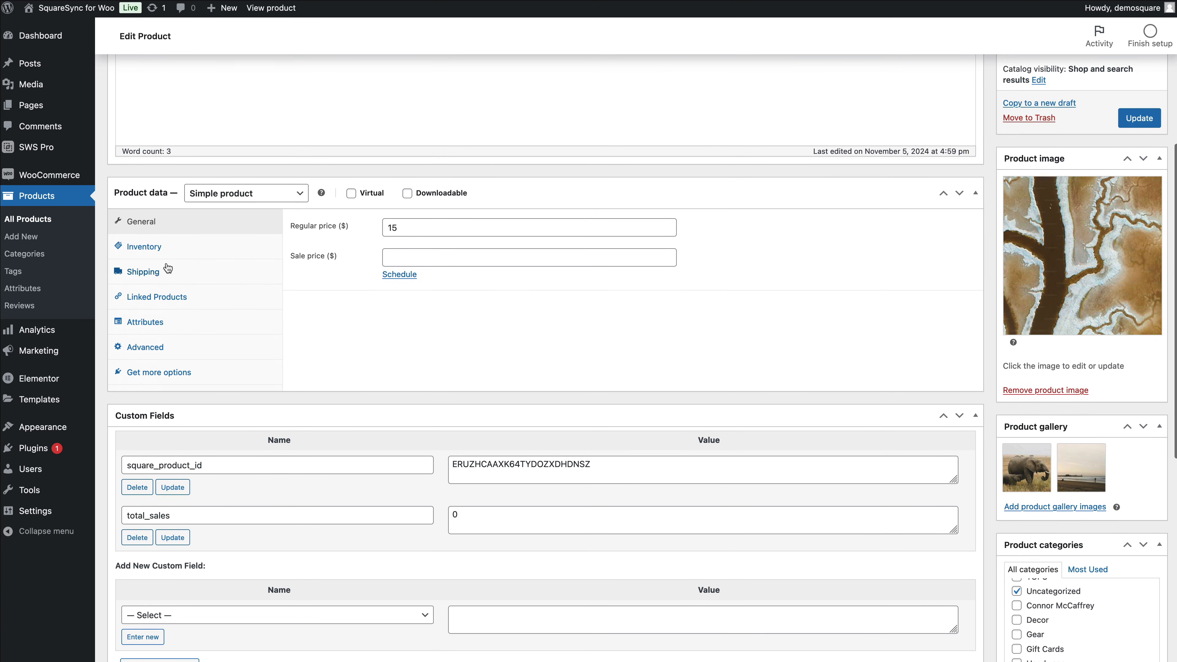
click(167, 253)
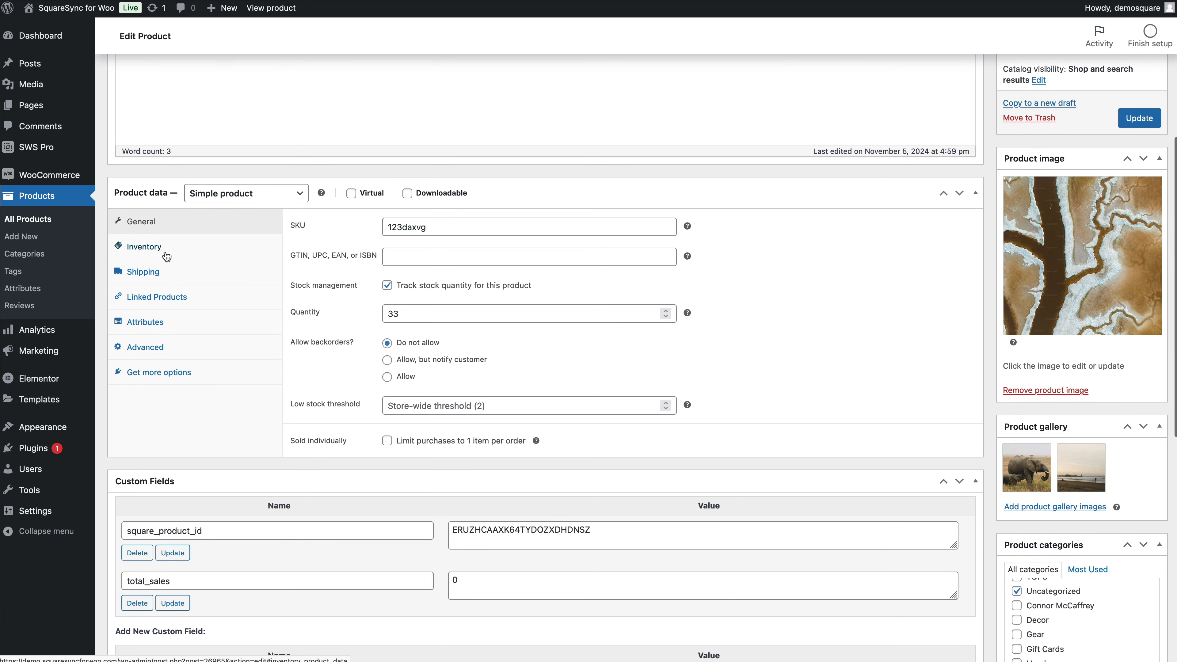
click(186, 277)
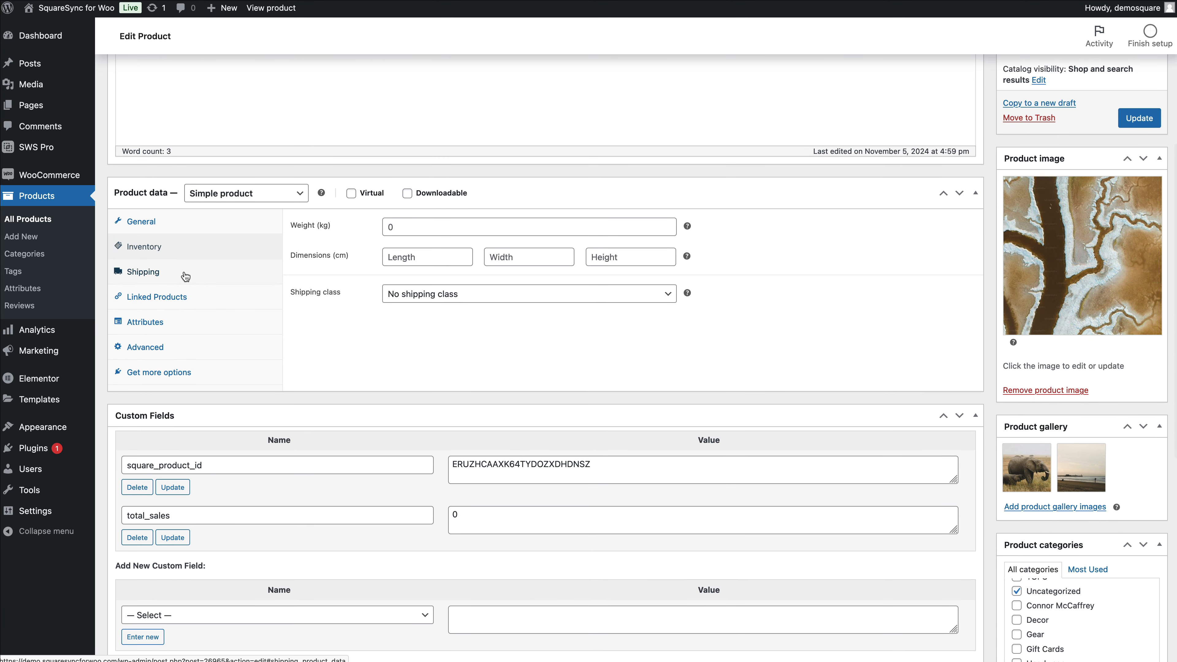
click(202, 227)
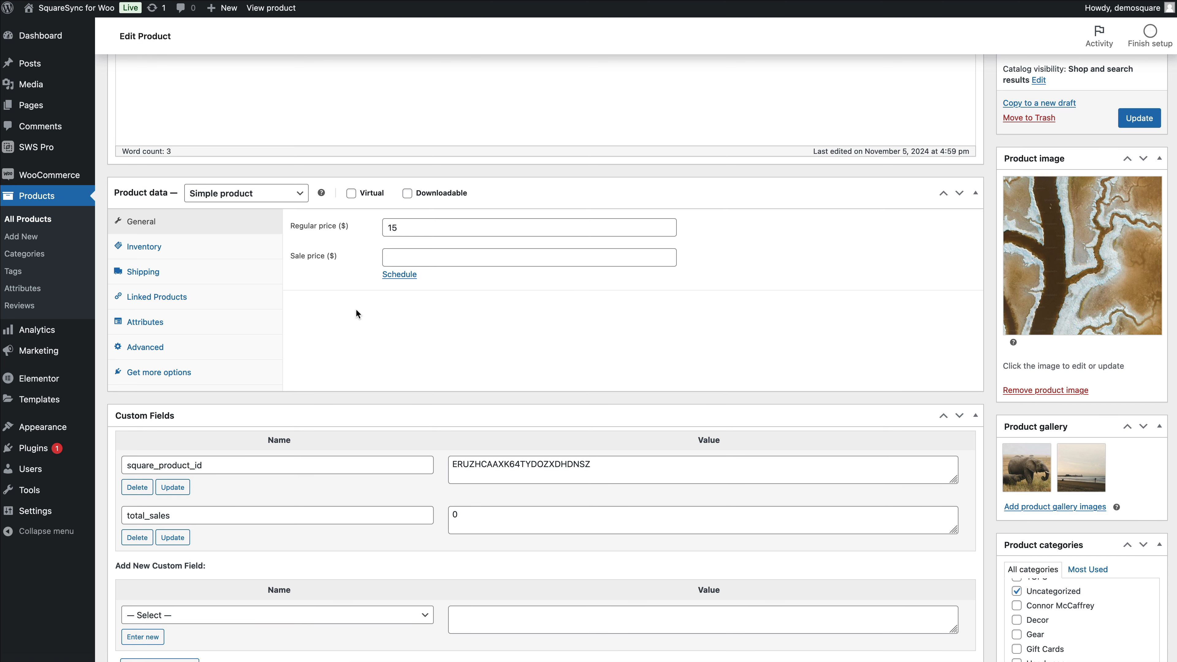
Step: Open the SWS Pro product settings to examine the automatic syncing options between Square and Woo
click(59, 155)
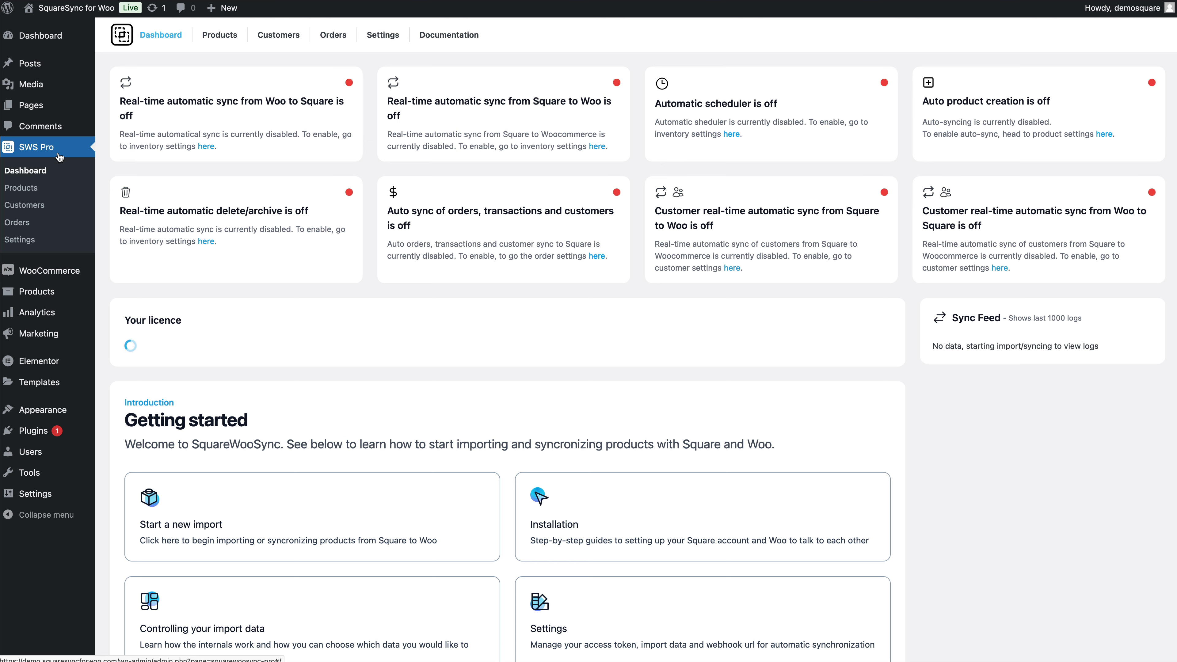
click(28, 240)
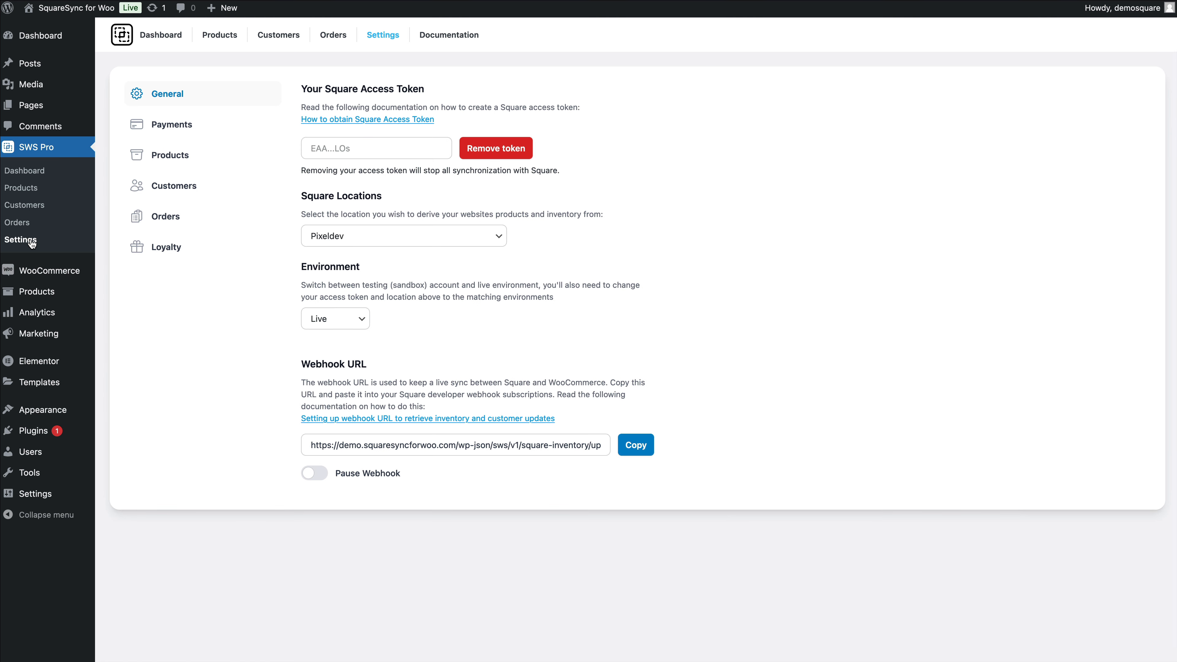
click(188, 158)
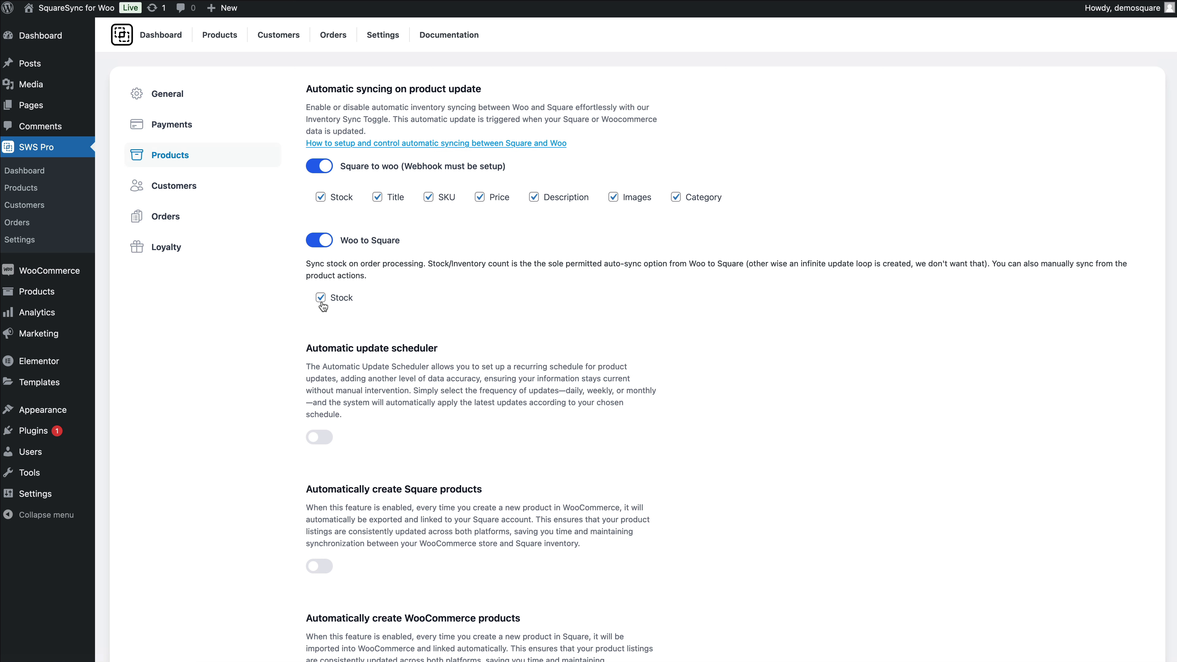
Step: Switch on the automatic update scheduler to examine its source of truth, schedule frequency, data and batch options, and switch it back off
scroll(406, 405, down, 3)
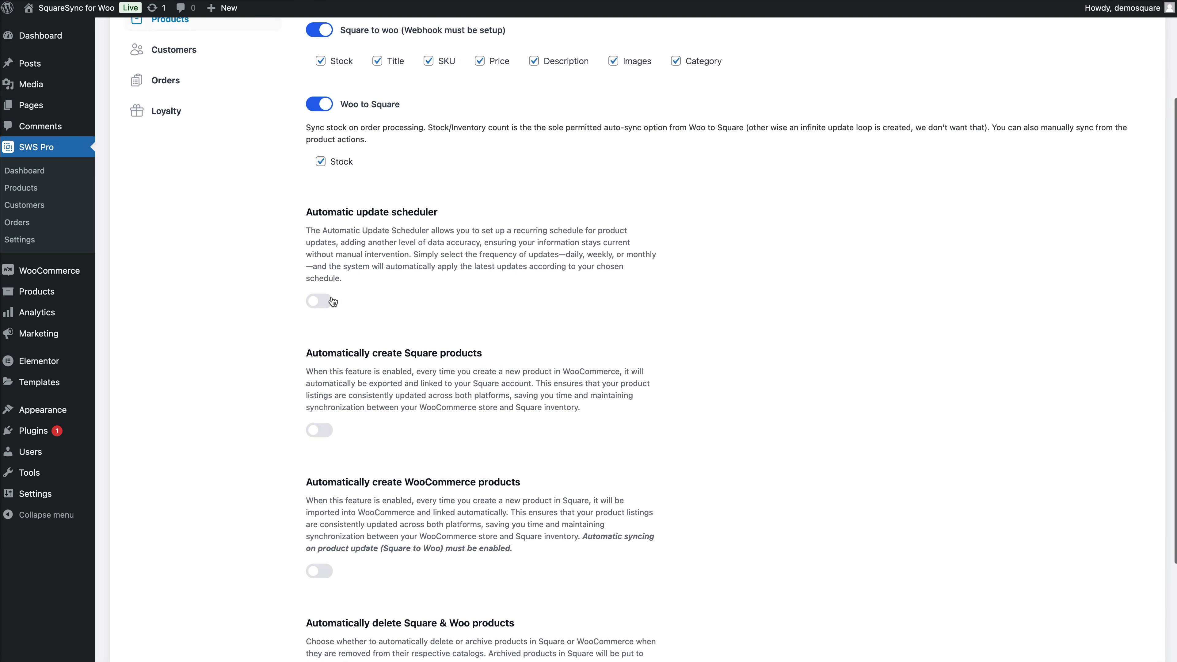
click(321, 302)
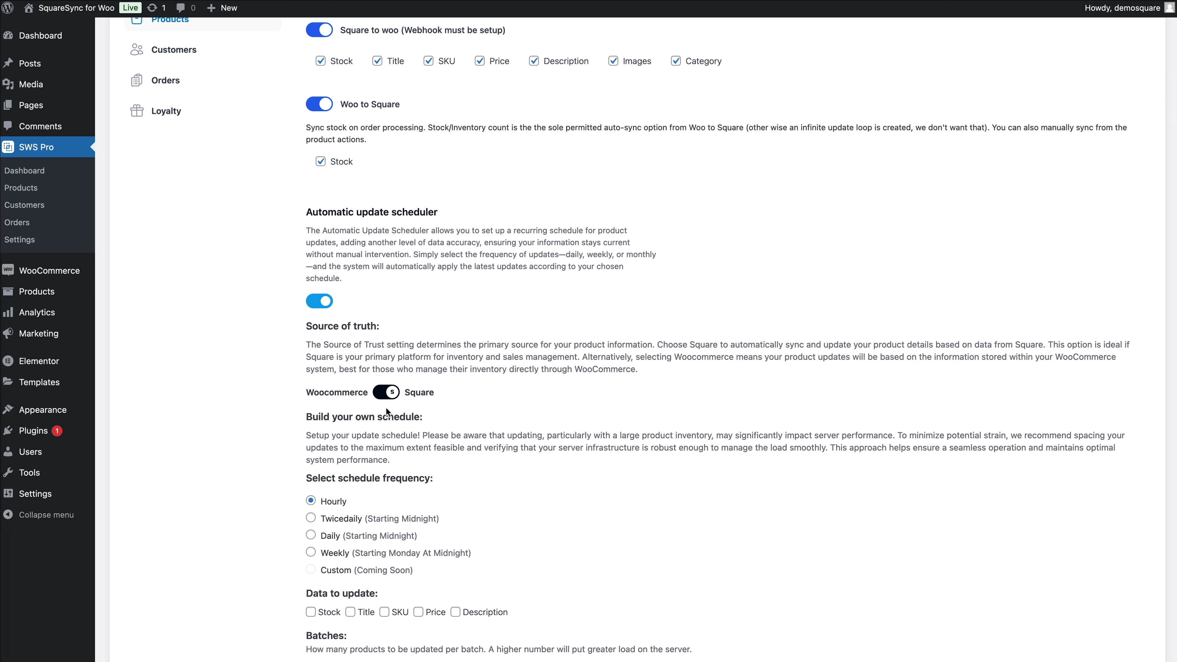
scroll(385, 407, down, 3)
scroll(370, 352, up, 3)
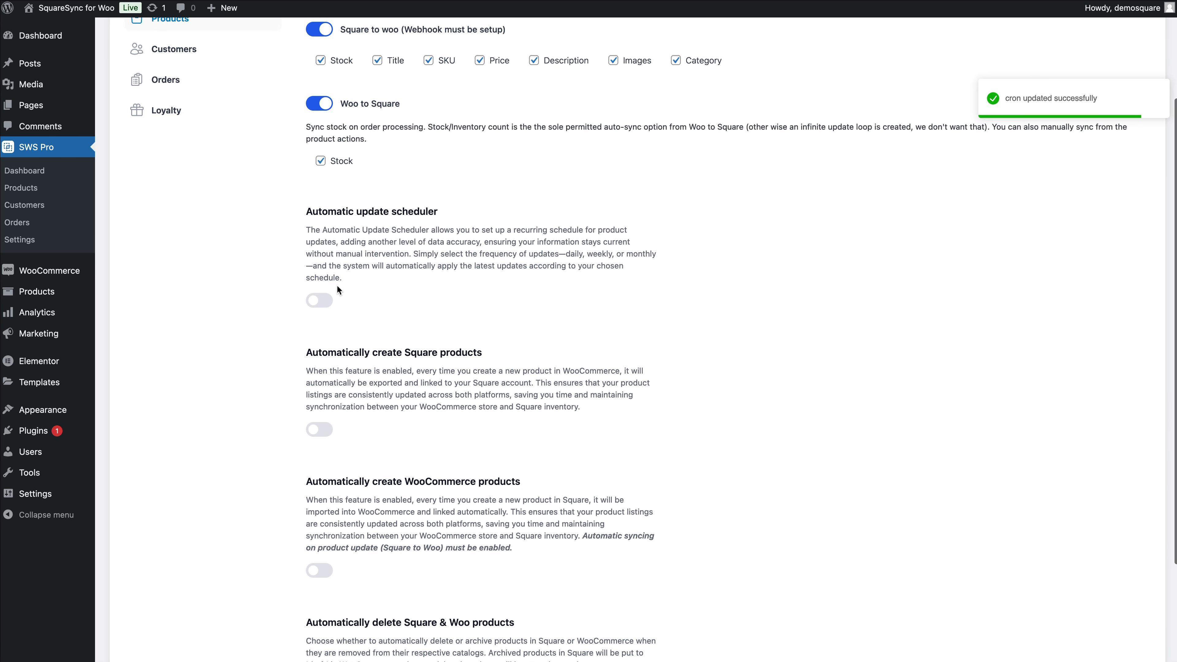
scroll(357, 270, up, 2)
scroll(357, 273, up, 2)
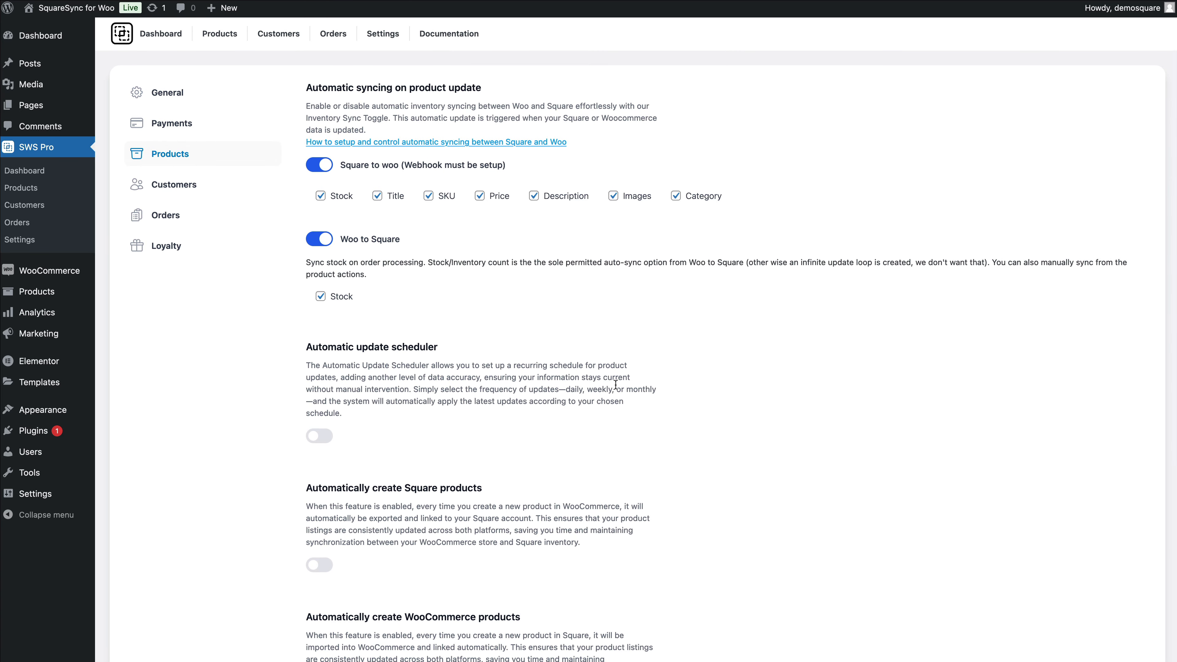
Step: Examine the settings for automatically creating Square and WooCommerce products and for automatically deleting products in both directions
scroll(616, 387, down, 5)
scroll(616, 388, down, 1)
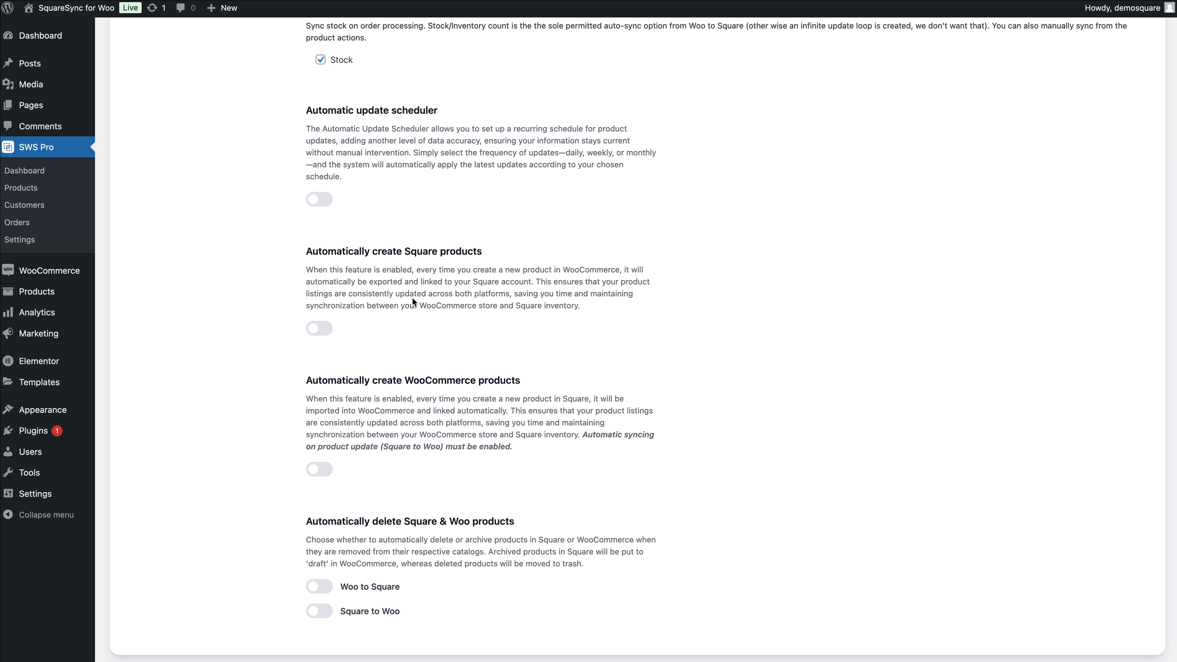
scroll(414, 302, down, 1)
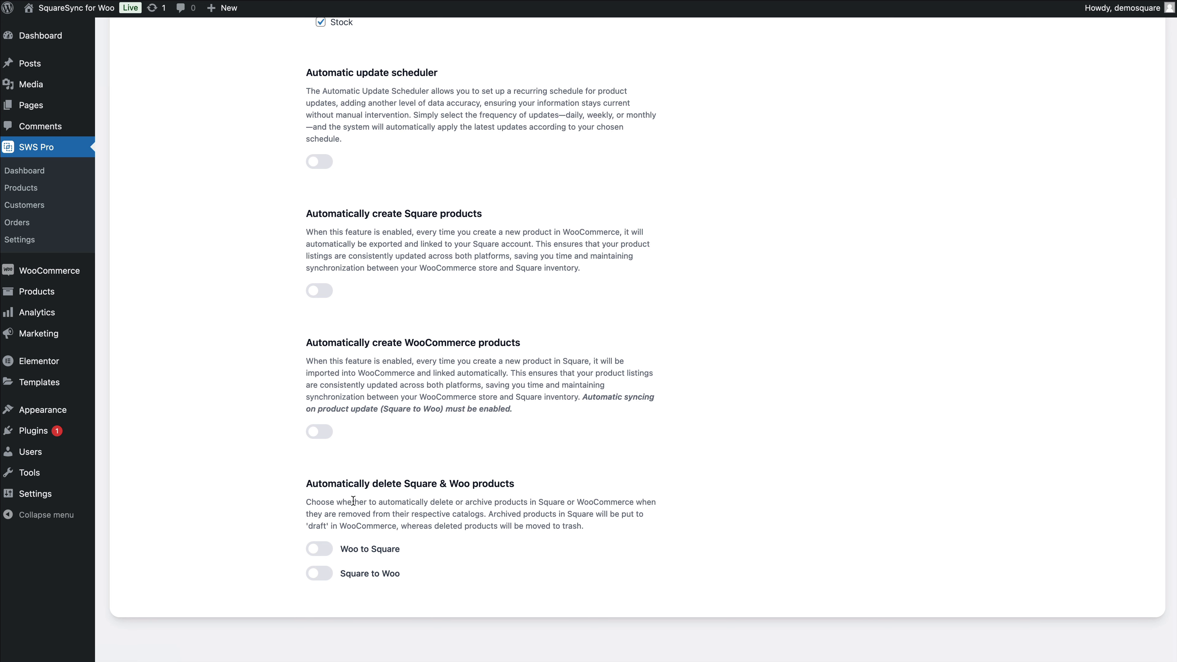
scroll(353, 501, up, 6)
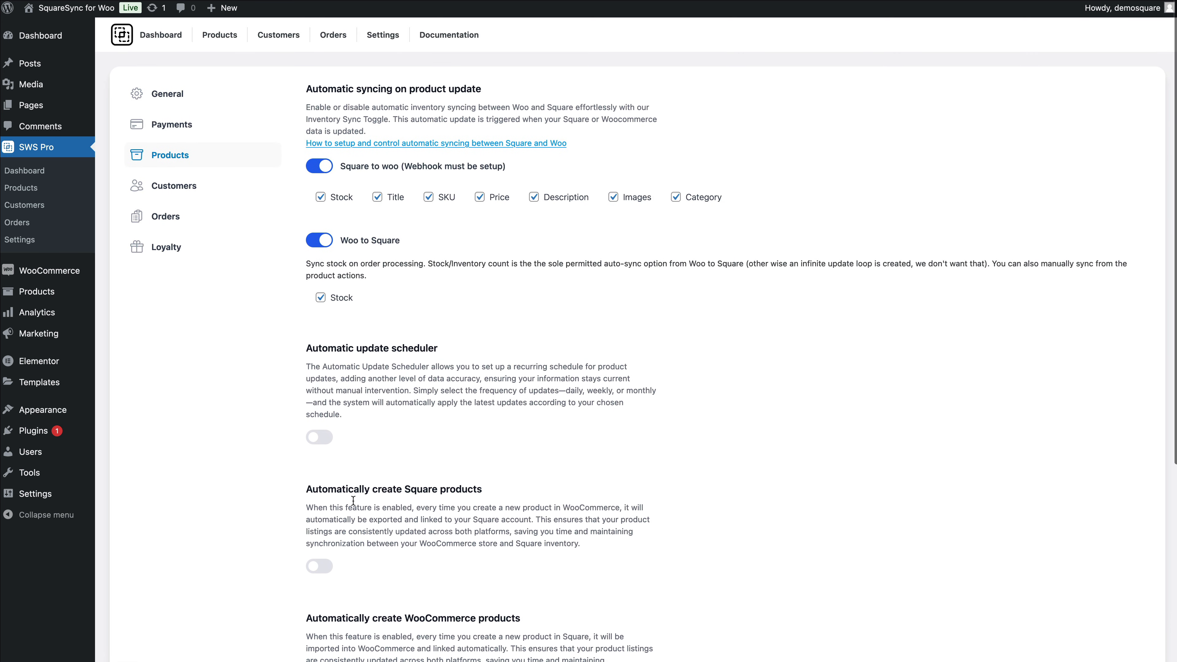
Step: Open the Square payment settings in WooCommerce and review the accepted cards, environment mode, application IDs and digital wallet options
click(212, 126)
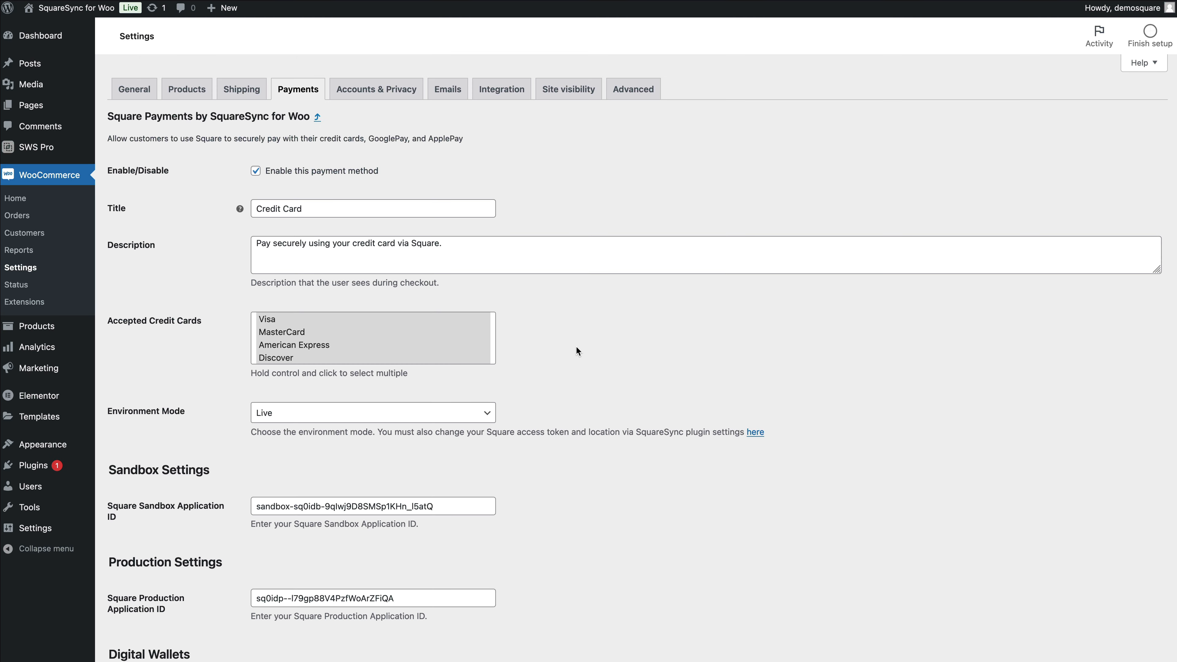
scroll(562, 376, down, 3)
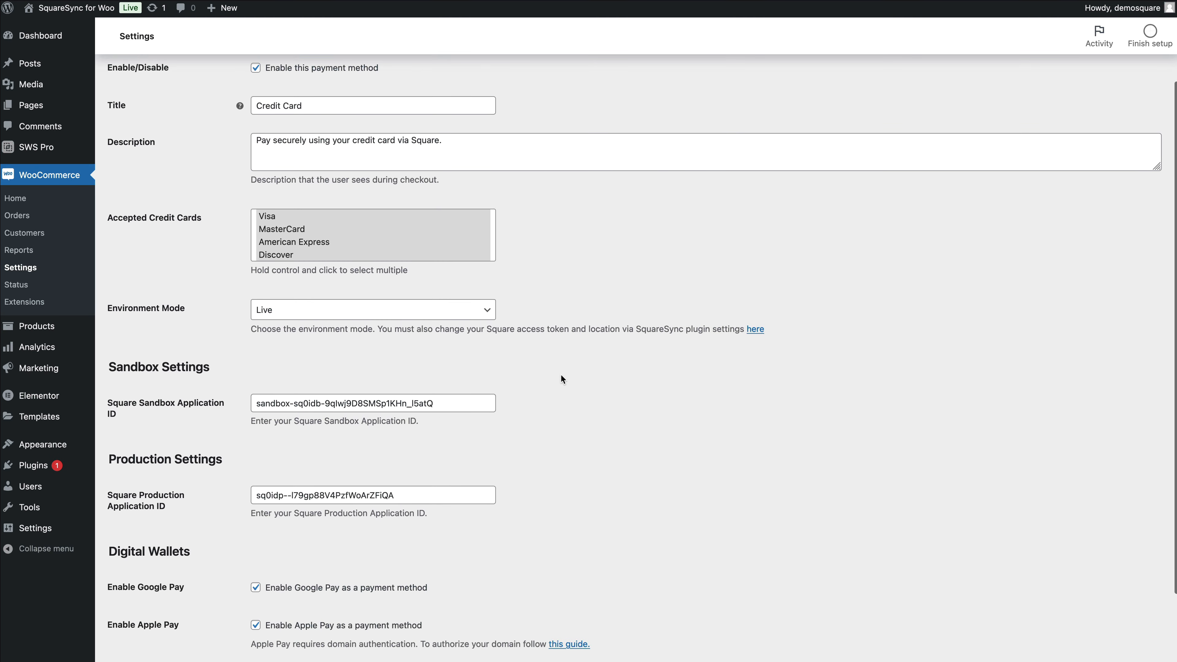
scroll(566, 425, down, 3)
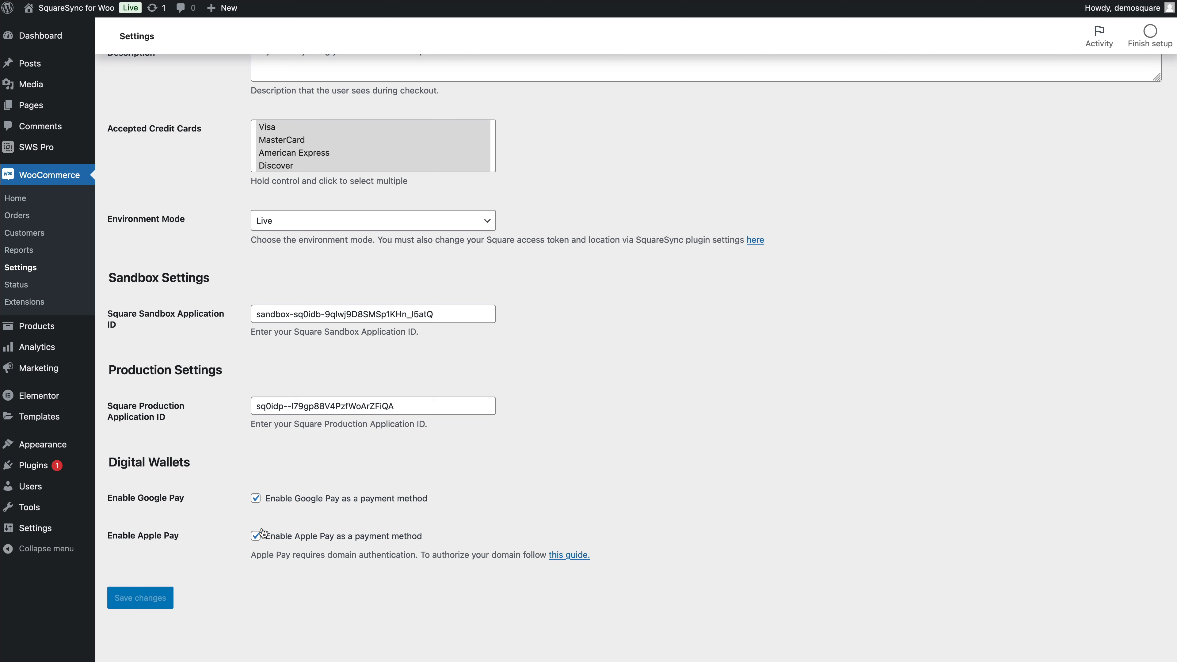
Step: Visit the WooCommerce store to view the Square credit card and Google Pay options at the Blender order's checkout
mouse_move(81, 15)
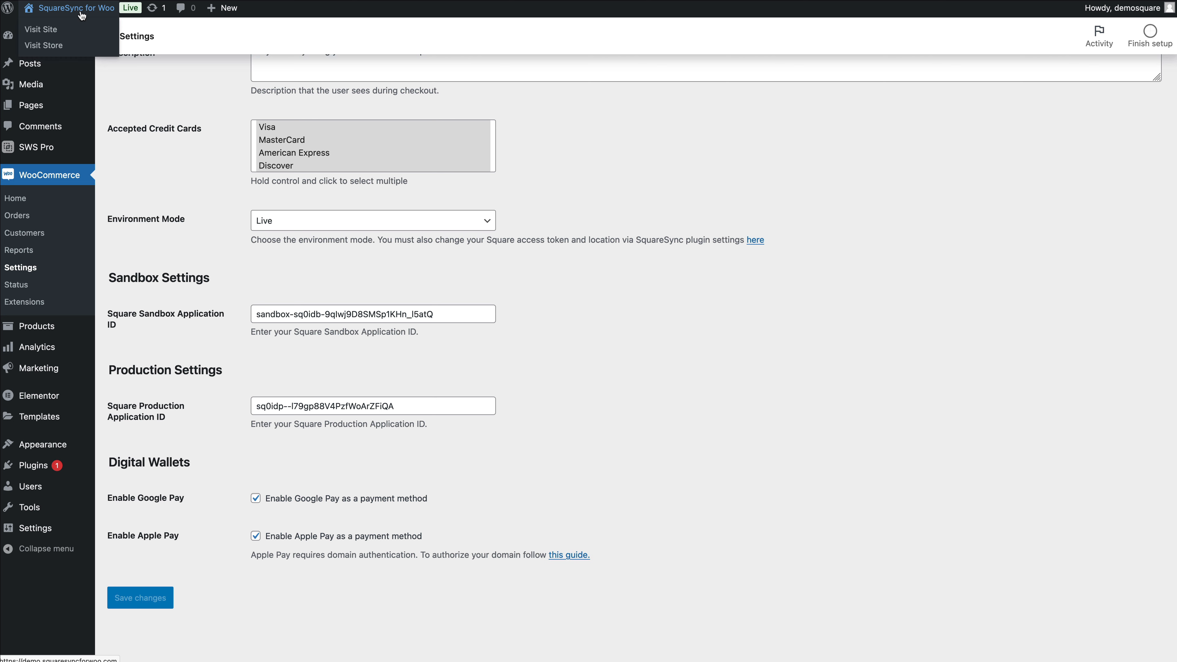
click(55, 46)
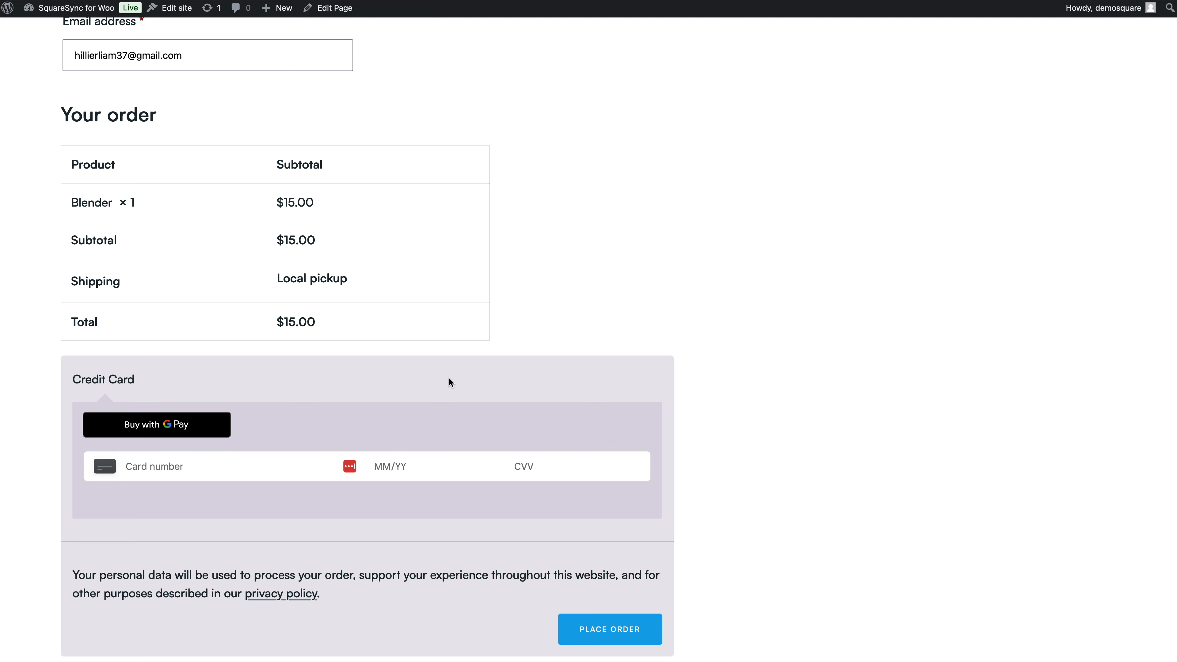